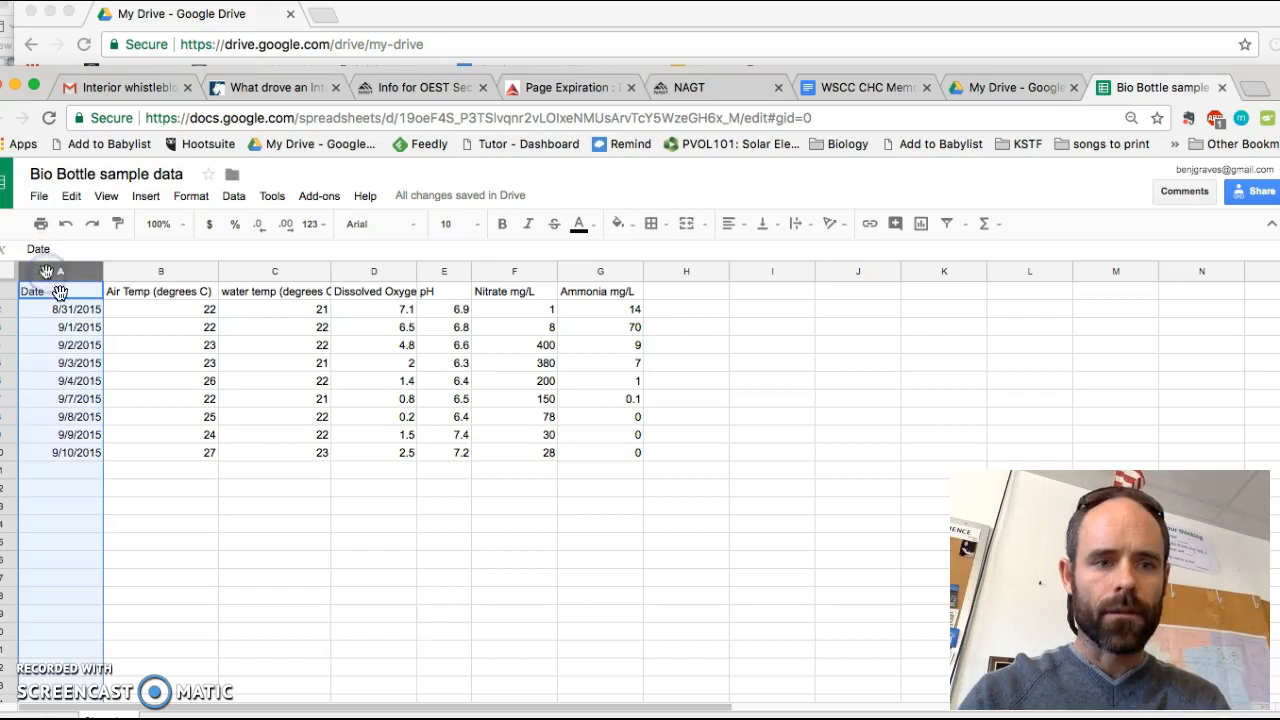
pyautogui.click(145, 243)
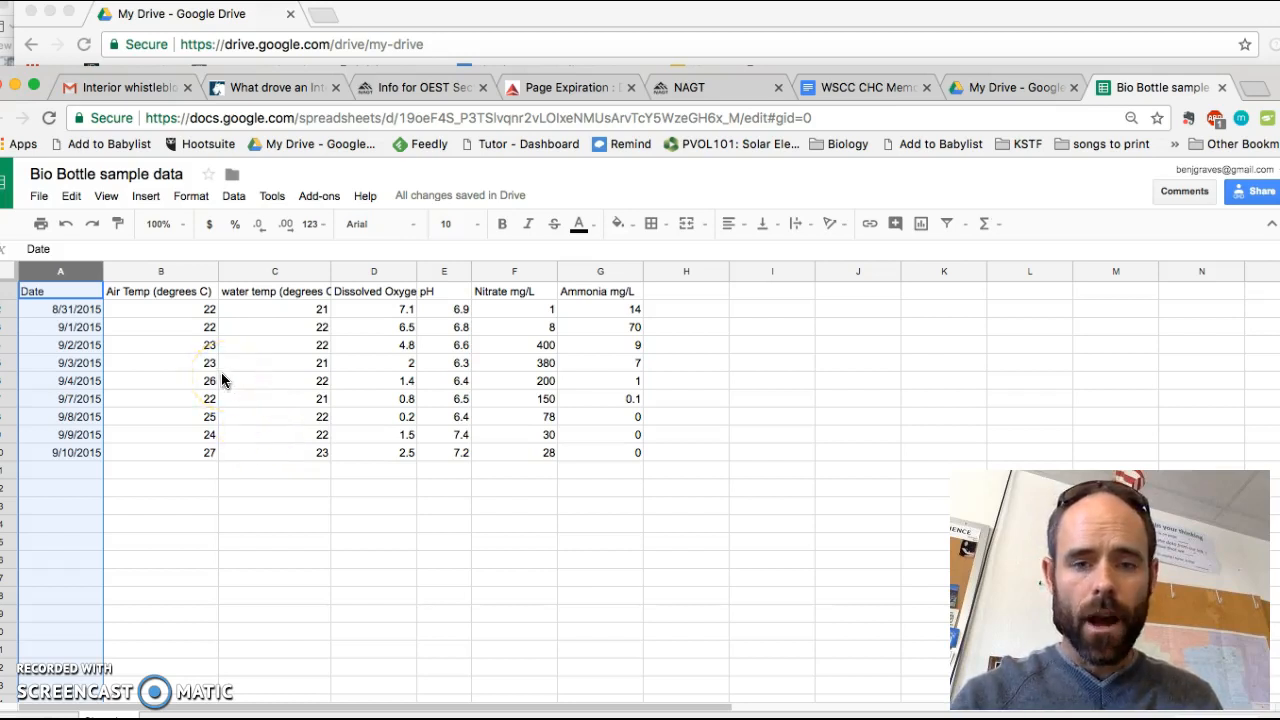
pyautogui.keyDown('super'); pyautogui.click(185, 272); pyautogui.keyUp('super')
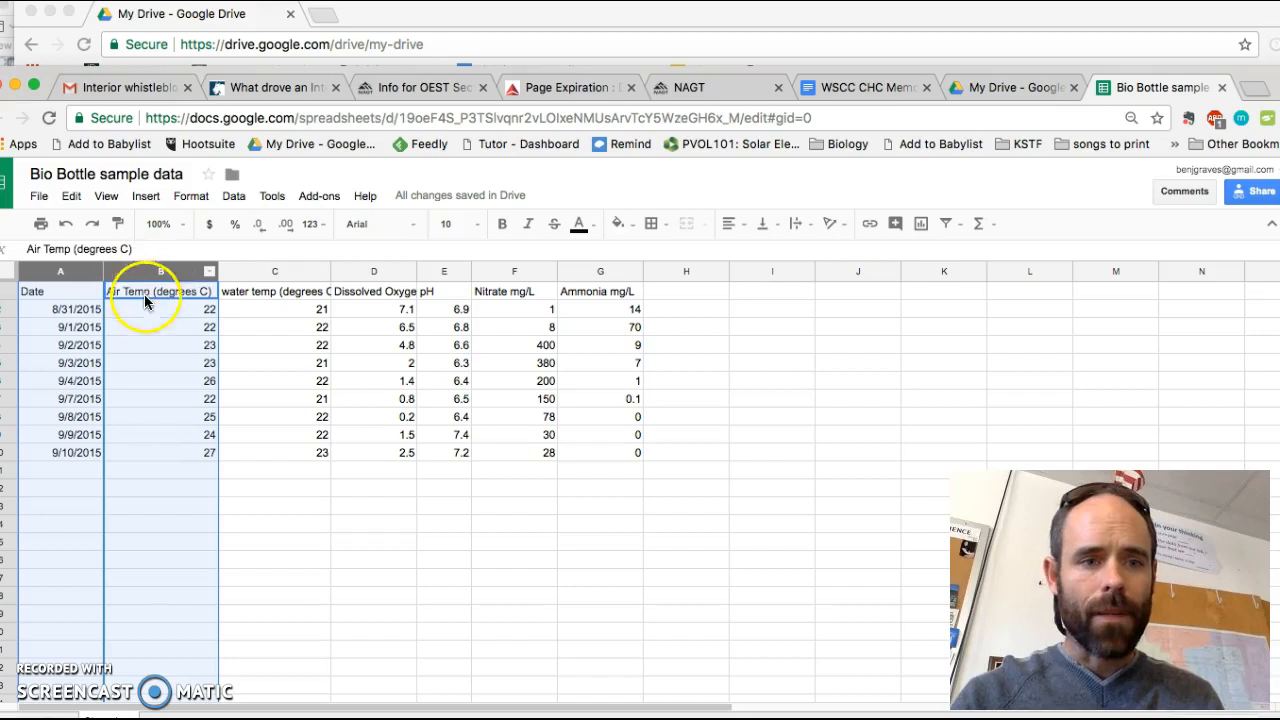
pyautogui.click(167, 274)
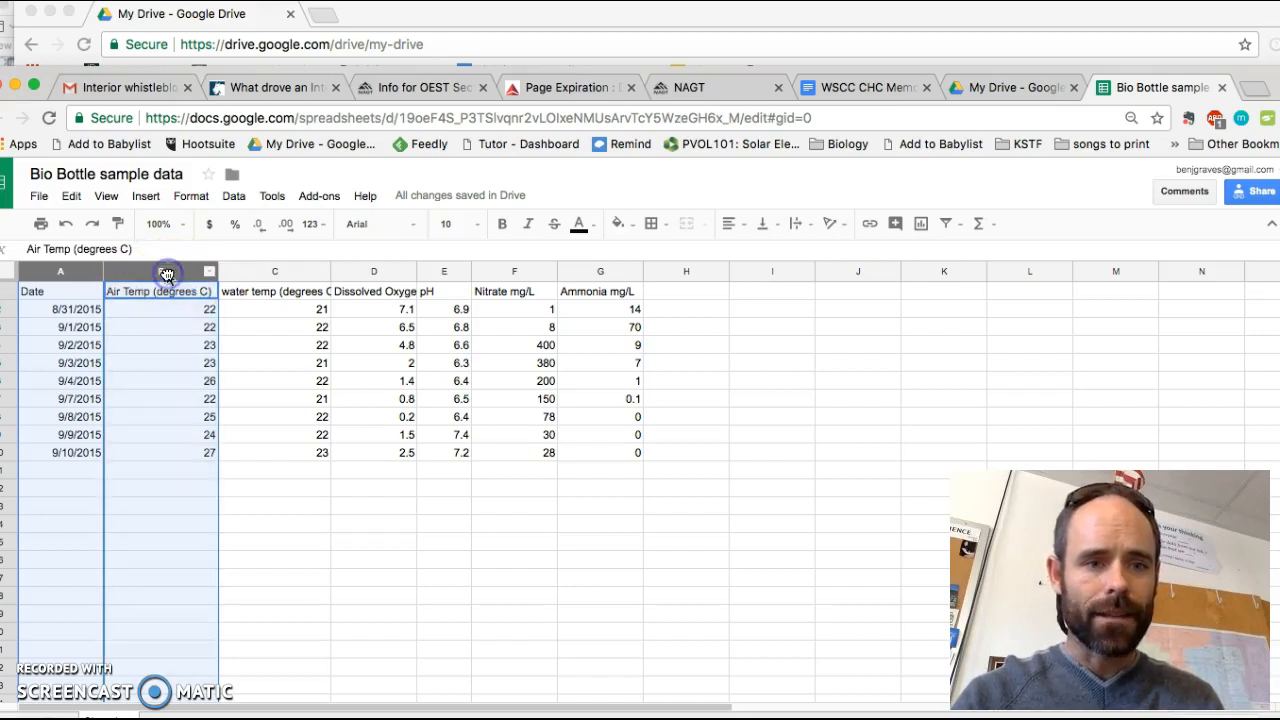
pyautogui.click(328, 504)
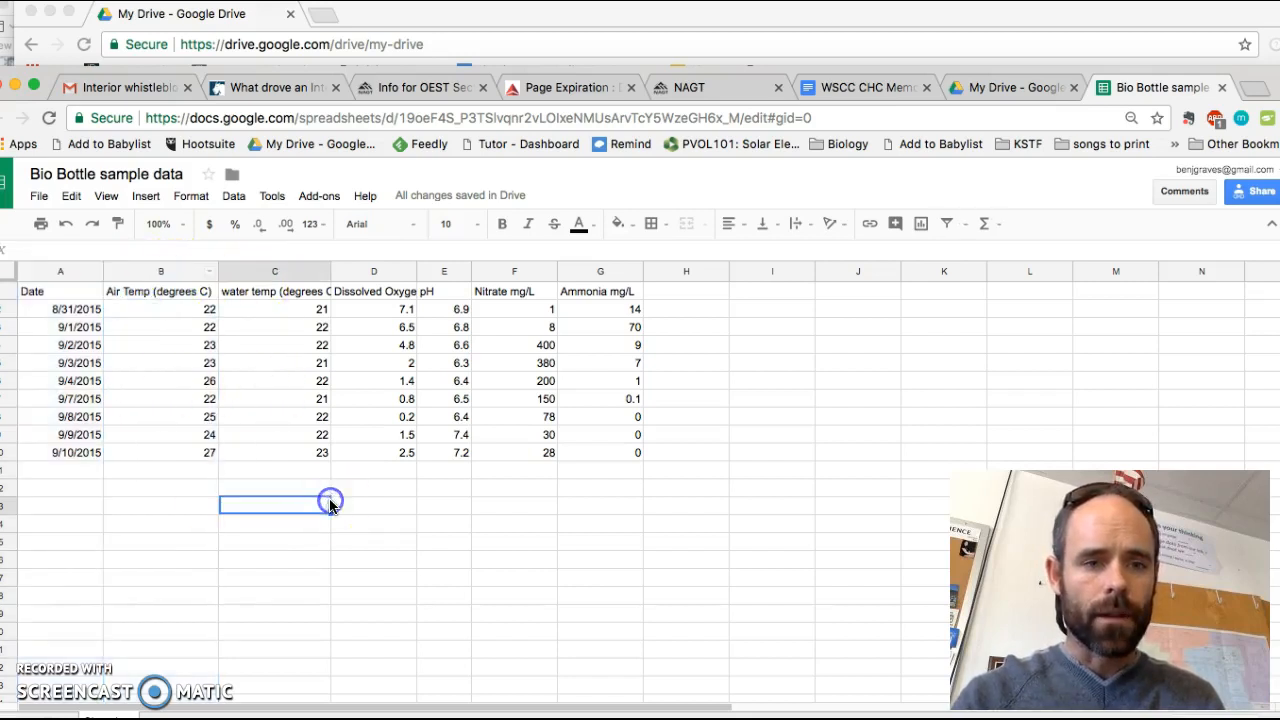
pyautogui.click(62, 271)
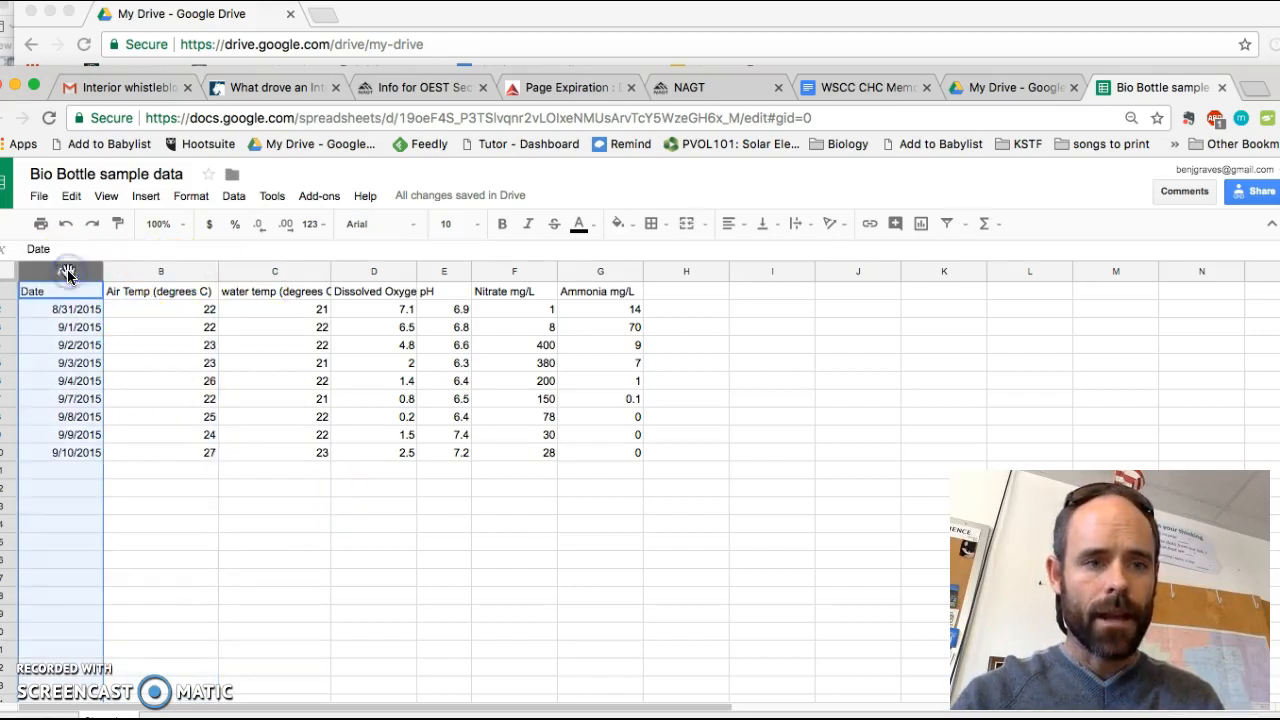
pyautogui.keyDown('super'); pyautogui.click(255, 271); pyautogui.keyUp('super')
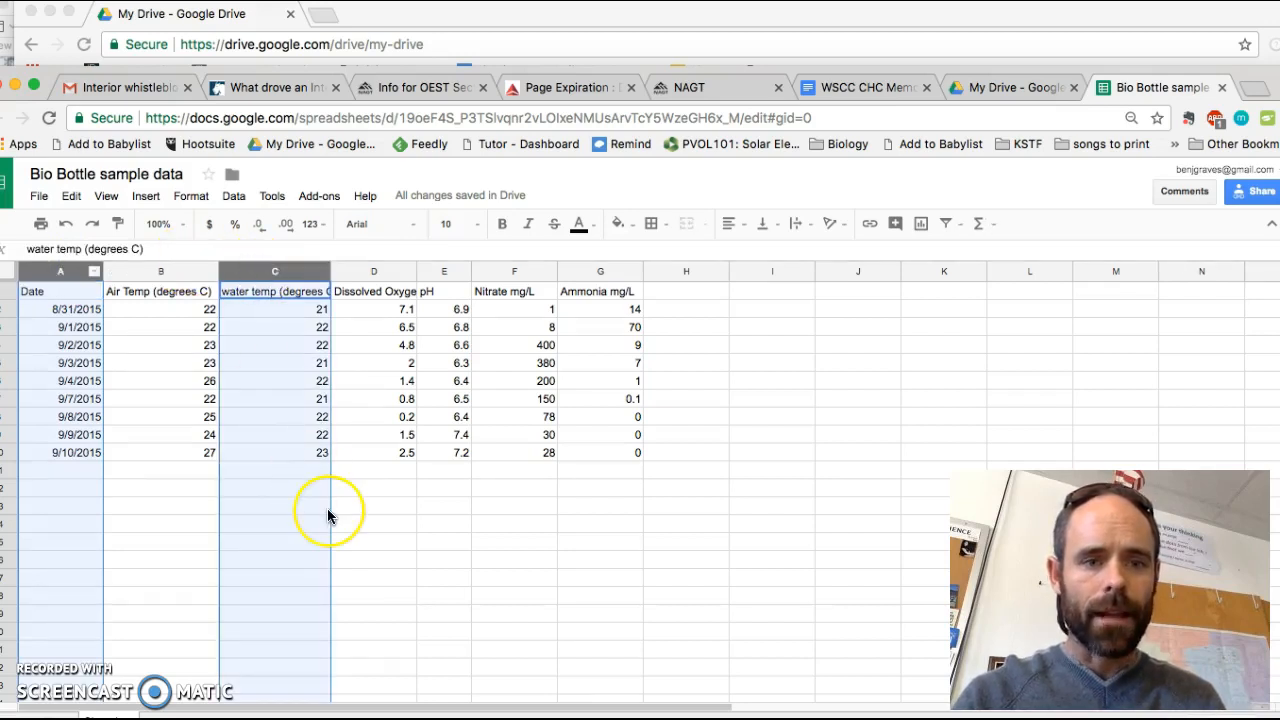
pyautogui.click(177, 540)
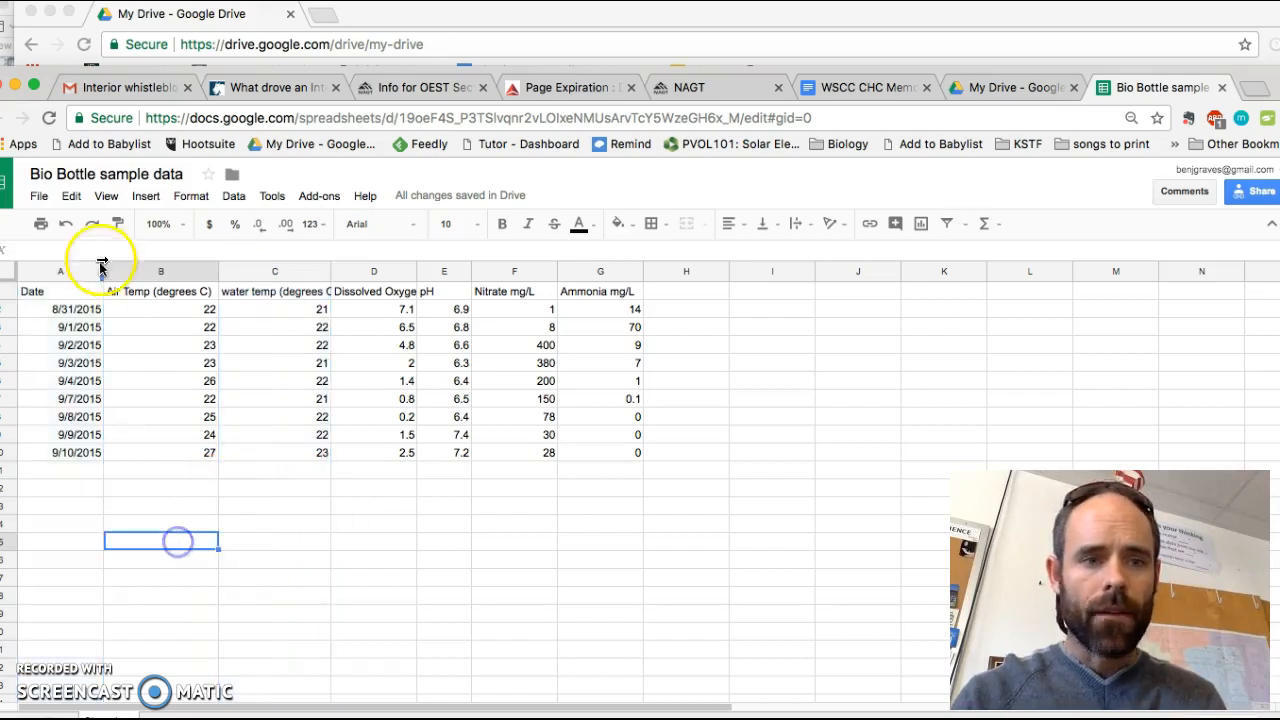
pyautogui.click(70, 272)
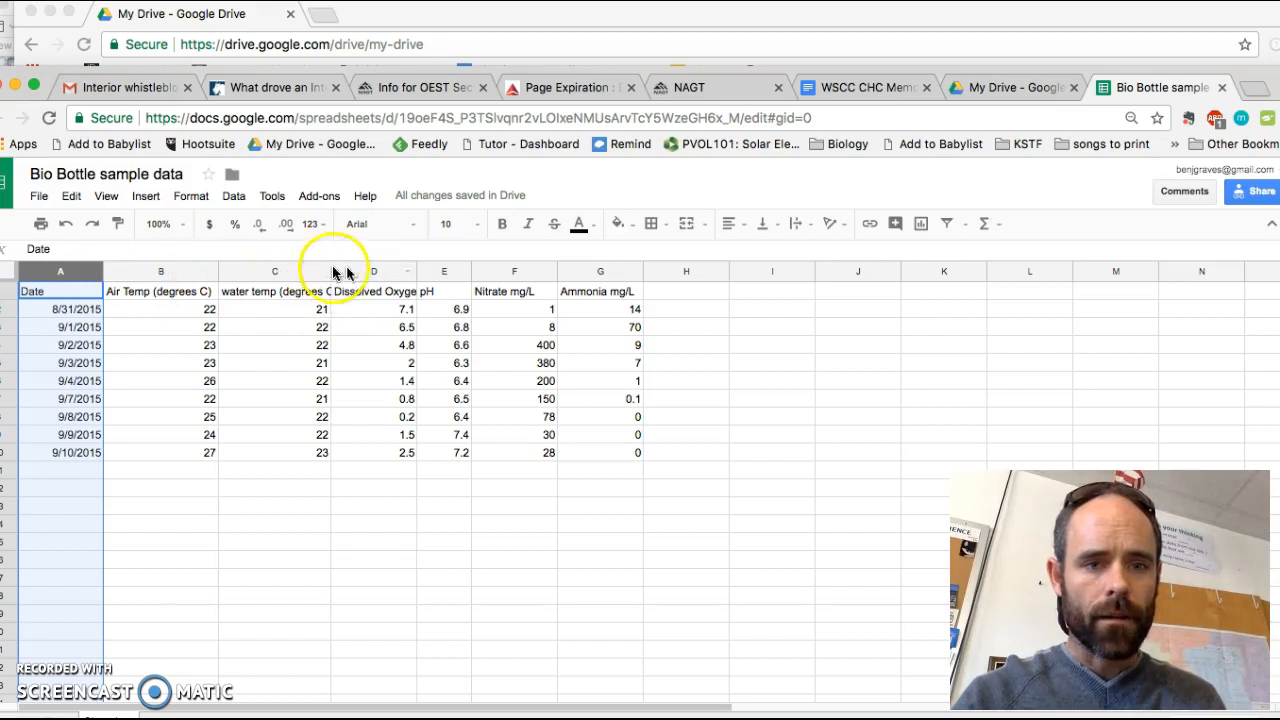
pyautogui.keyDown('shift'); pyautogui.click(289, 264); pyautogui.keyUp('shift')
pyautogui.click(440, 580)
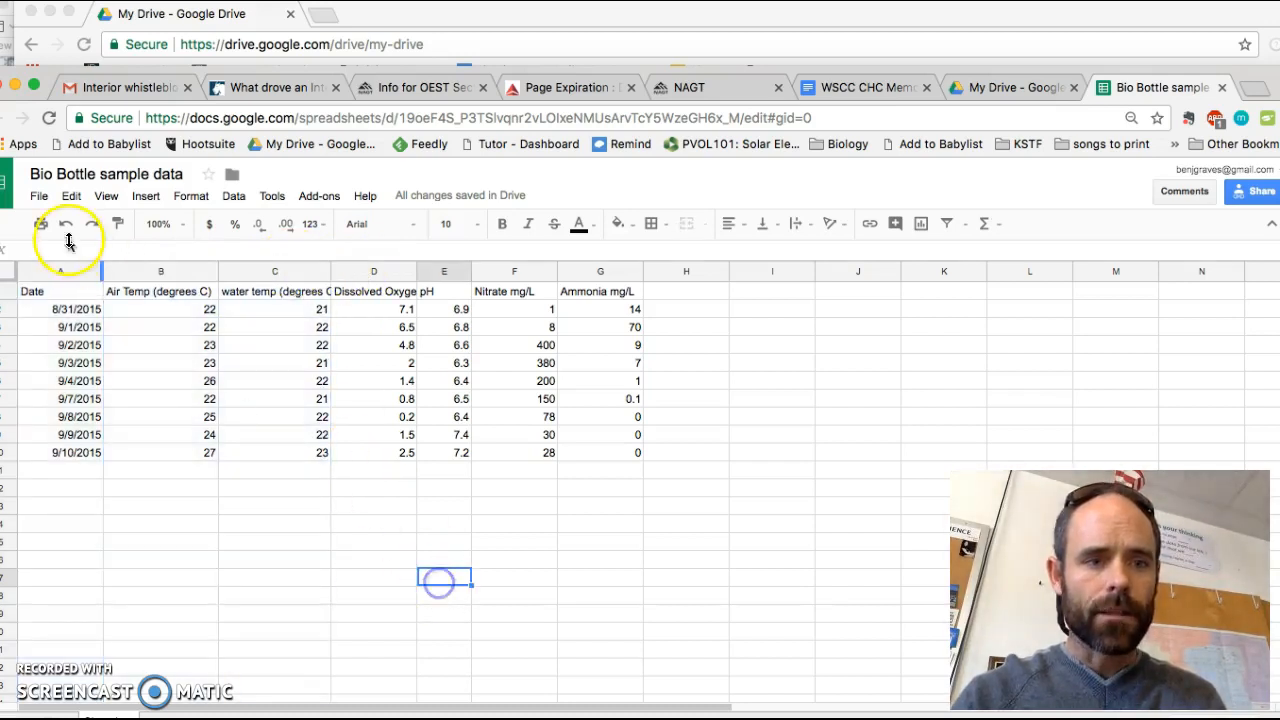
# - Insert a chart from the Date, water temp, Dissolved Oxygen, Nitrate and Ammonia columns, leaving out Air Temp and pH
pyautogui.click(54, 272)
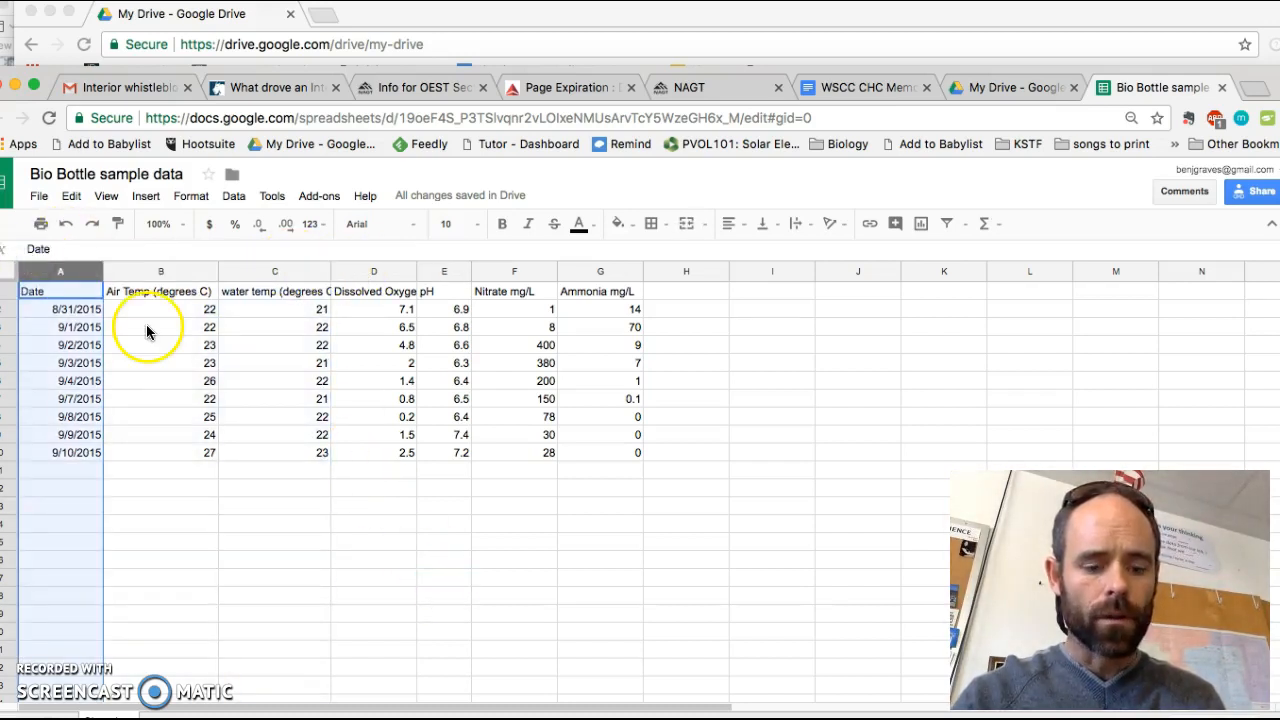
pyautogui.keyDown('super'); pyautogui.click(305, 268); pyautogui.keyUp('super')
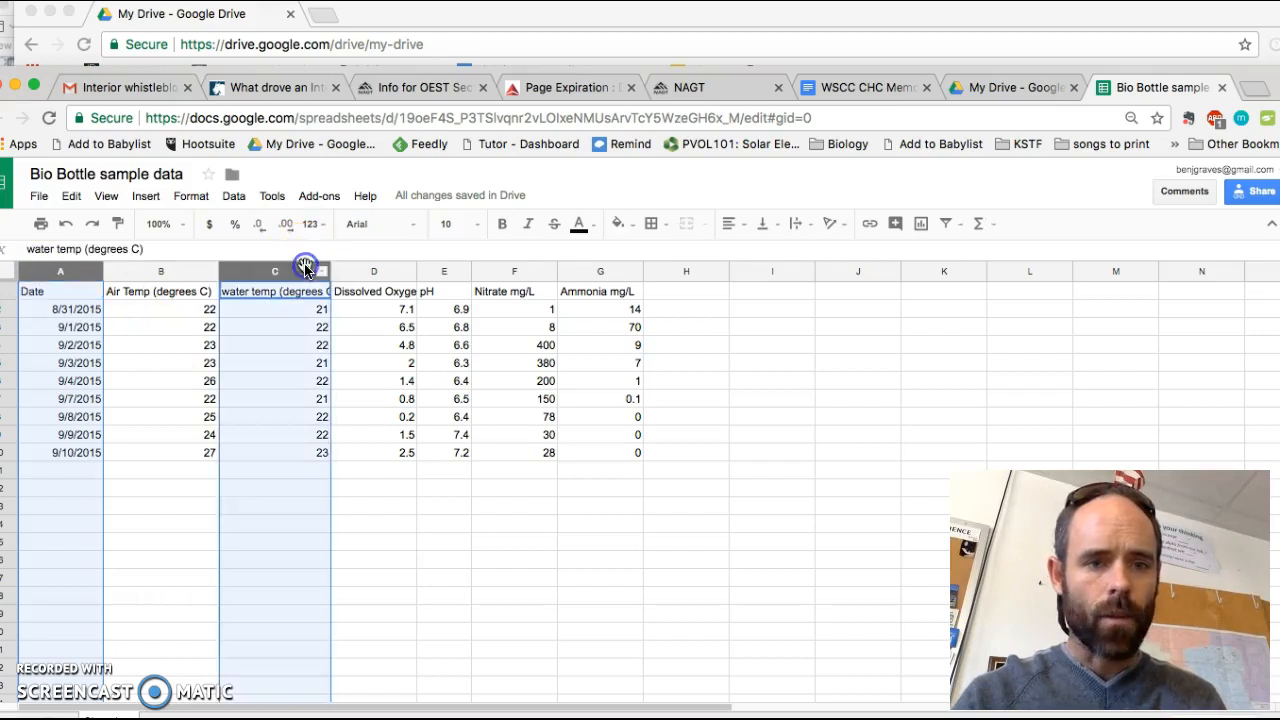
pyautogui.keyDown('super'); pyautogui.click(362, 271); pyautogui.keyUp('super')
pyautogui.keyDown('super'); pyautogui.click(504, 270); pyautogui.keyUp('super')
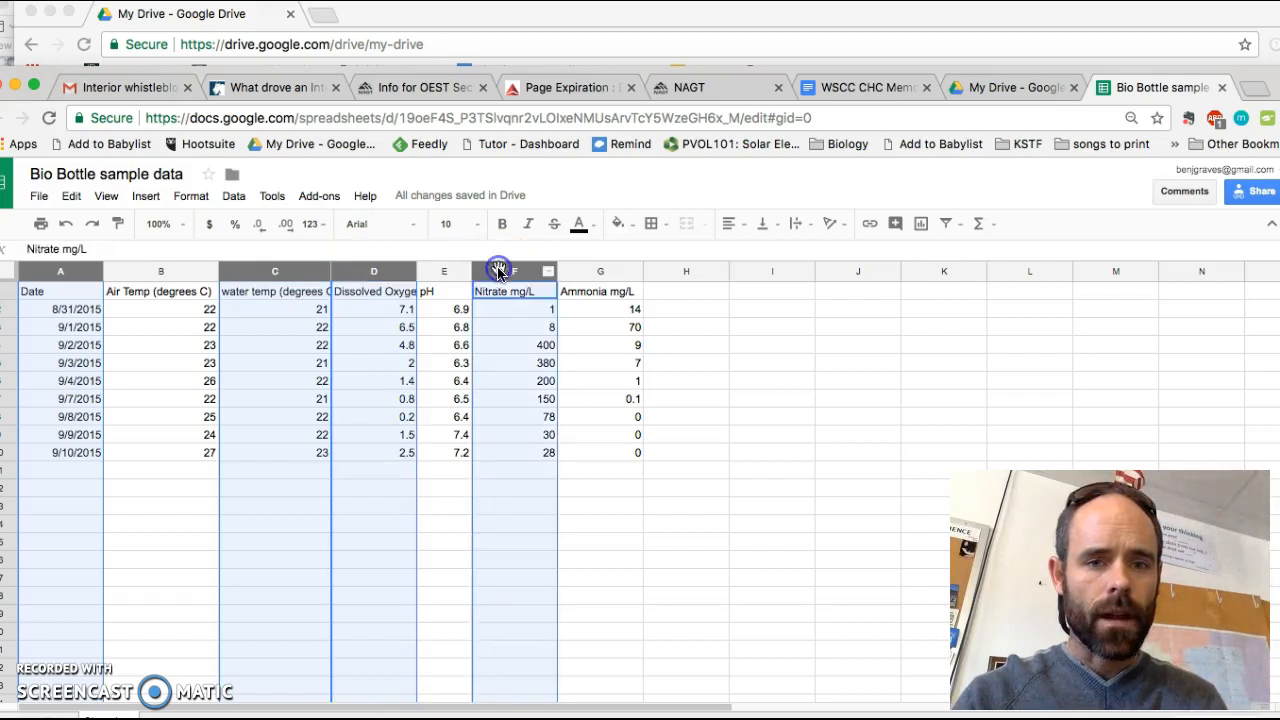
pyautogui.keyDown('super'); pyautogui.click(604, 272); pyautogui.keyUp('super')
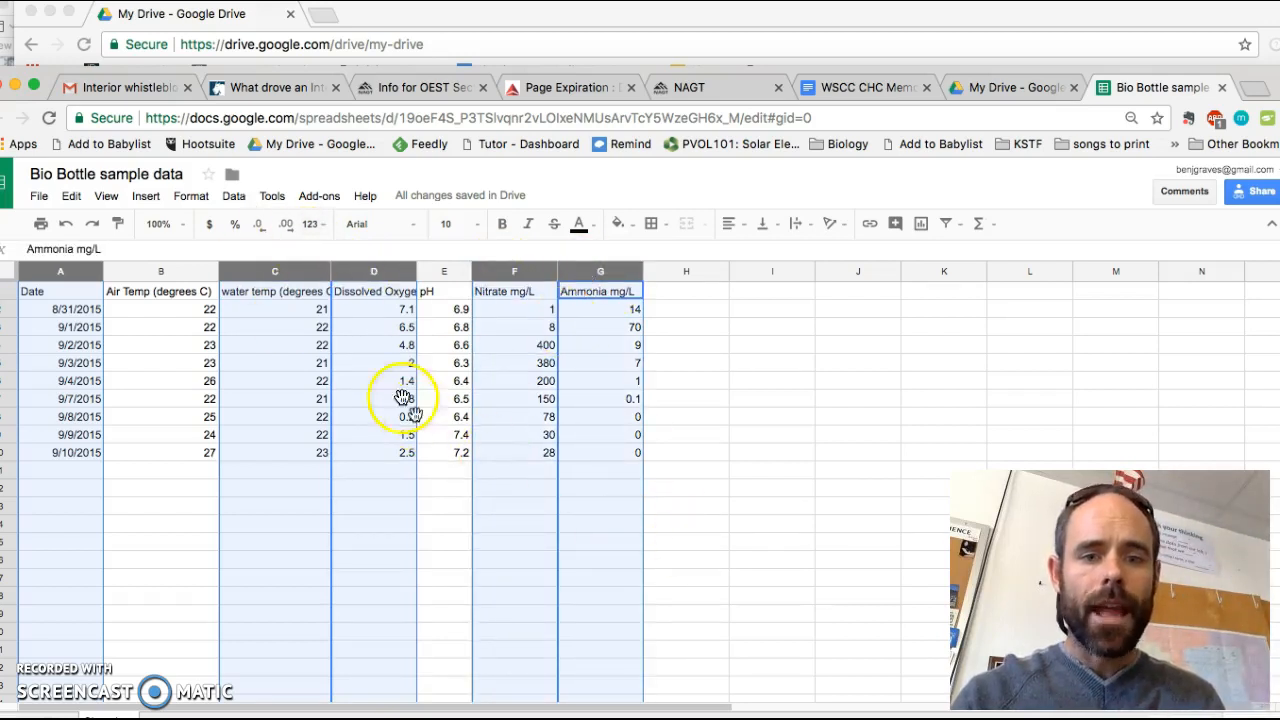
pyautogui.click(146, 196)
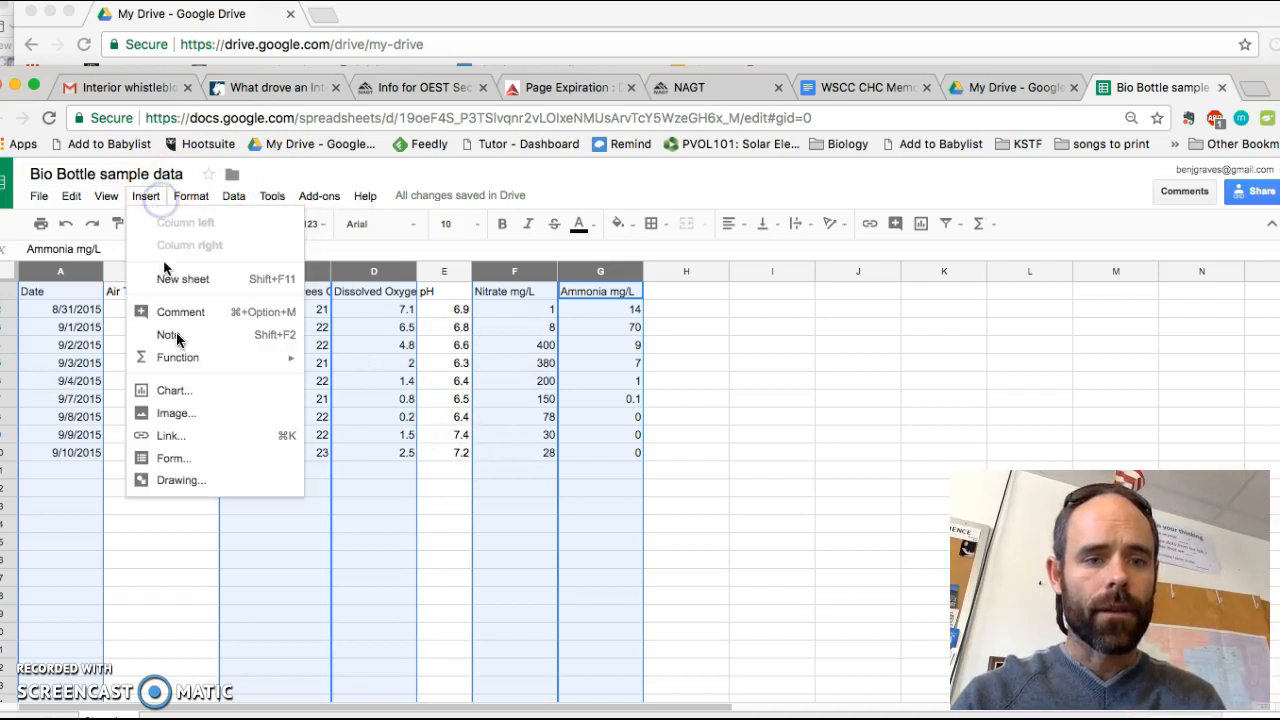
pyautogui.click(175, 389)
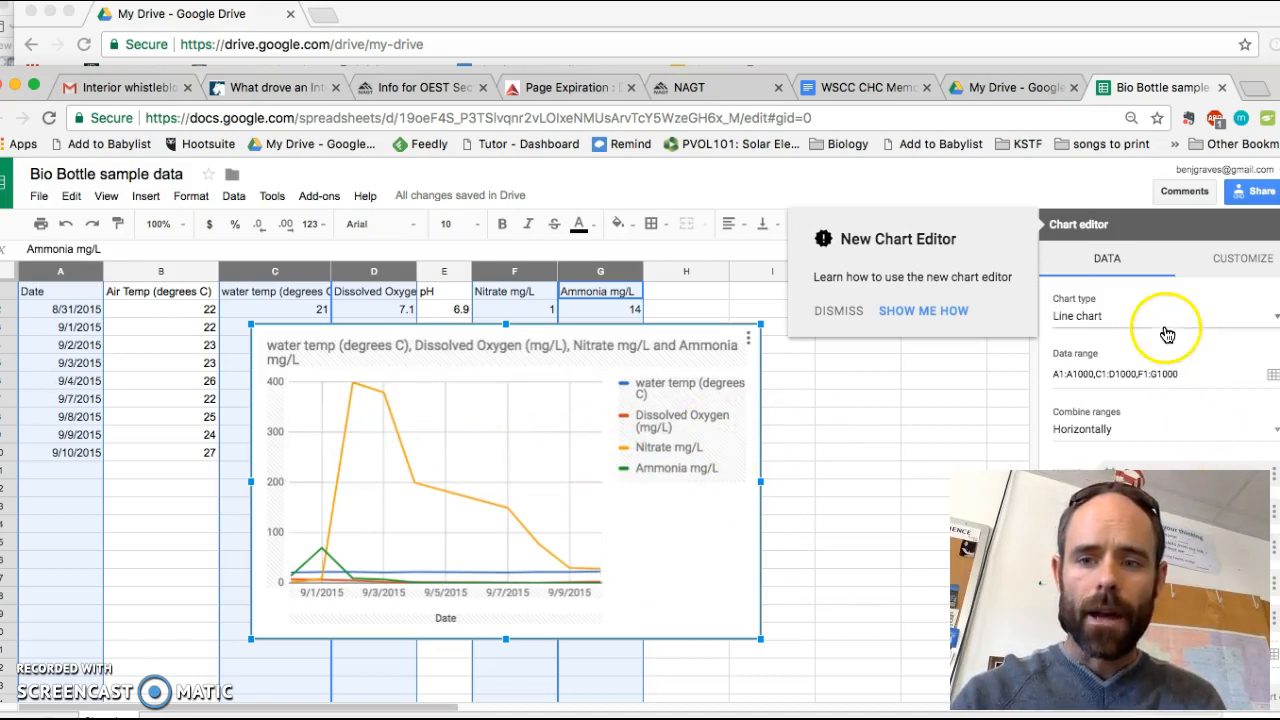
# - Dismiss the New Chart Editor notice and change the chart type to a smooth line chart
pyautogui.scroll(-1, 1160, 332)
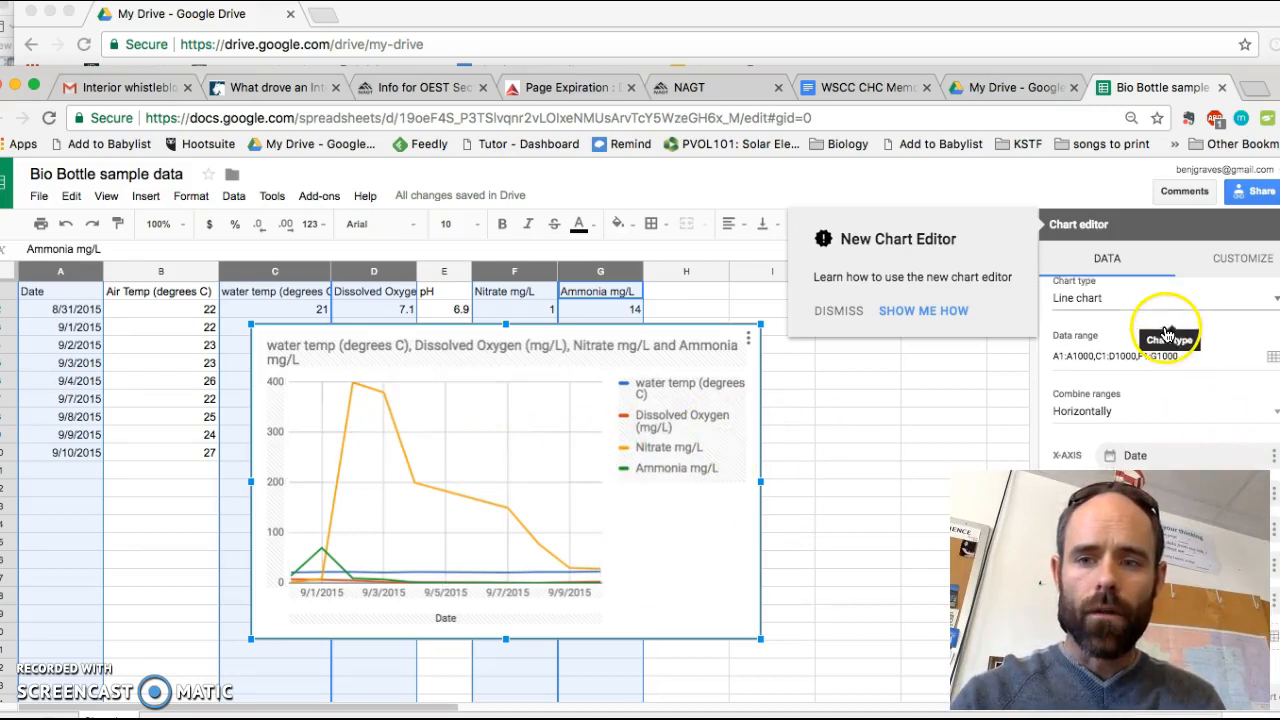
pyautogui.click(858, 311)
pyautogui.scroll(1, 1126, 345)
pyautogui.click(1113, 318)
pyautogui.scroll(-2, 1114, 324)
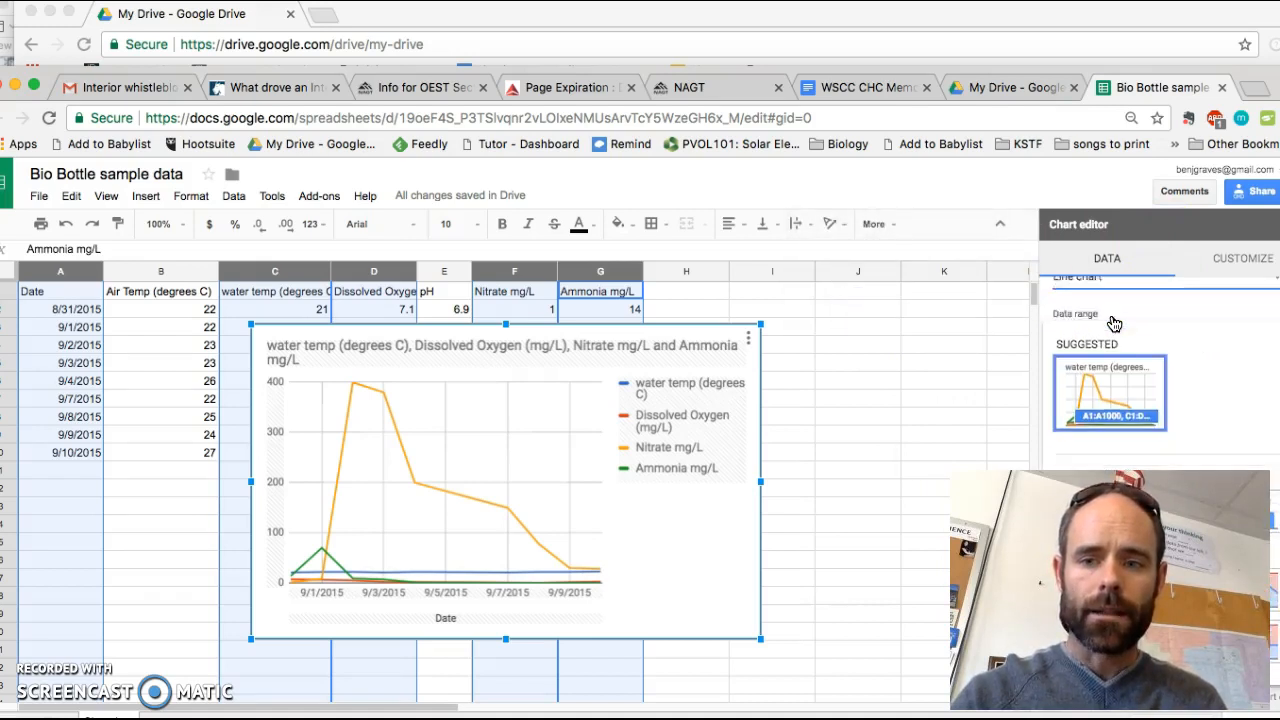
pyautogui.click(1166, 441)
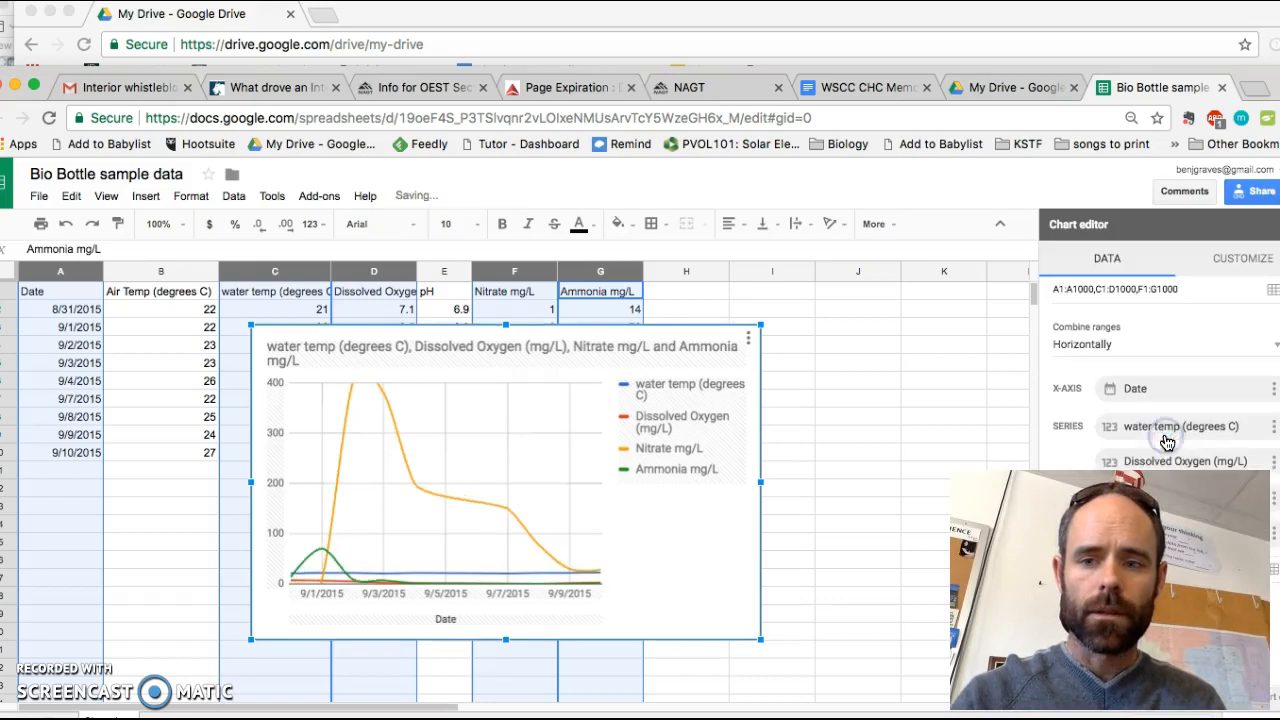
pyautogui.scroll(2, 1145, 395)
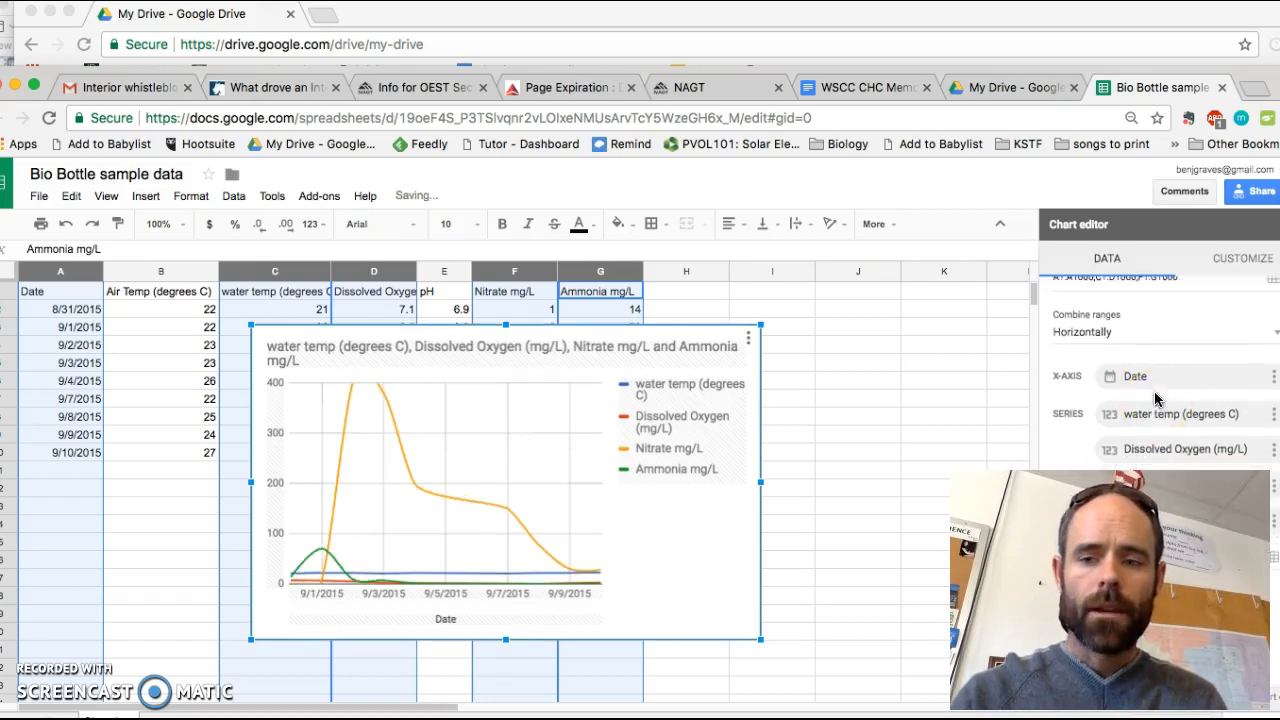
# - Turn on plotting of null values in the chart style settings
pyautogui.click(1232, 256)
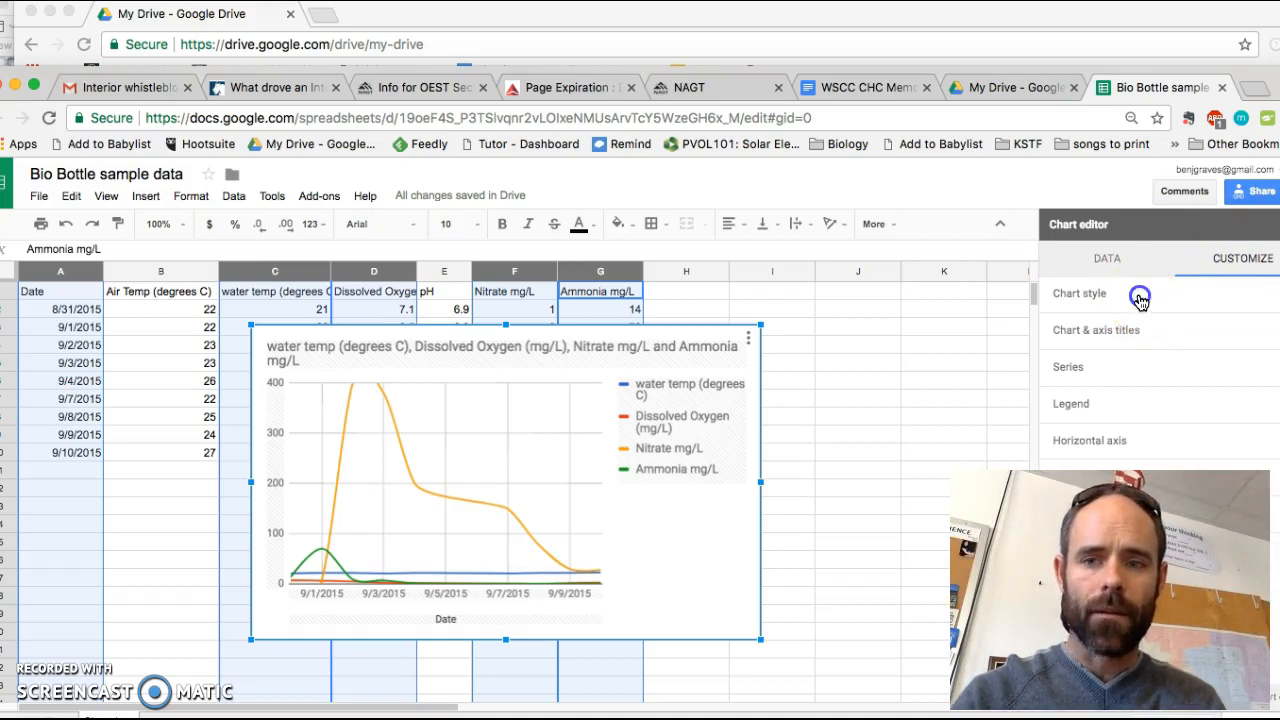
pyautogui.click(1140, 297)
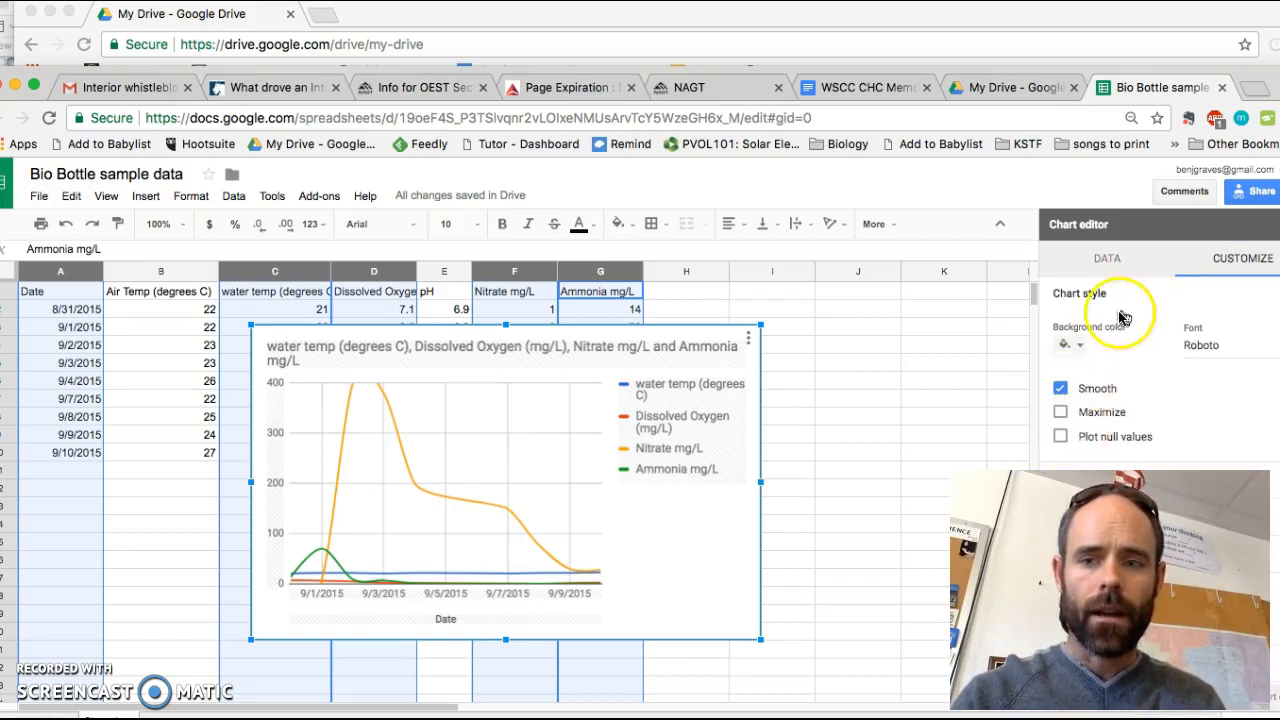
pyautogui.click(1270, 300)
pyautogui.click(1266, 297)
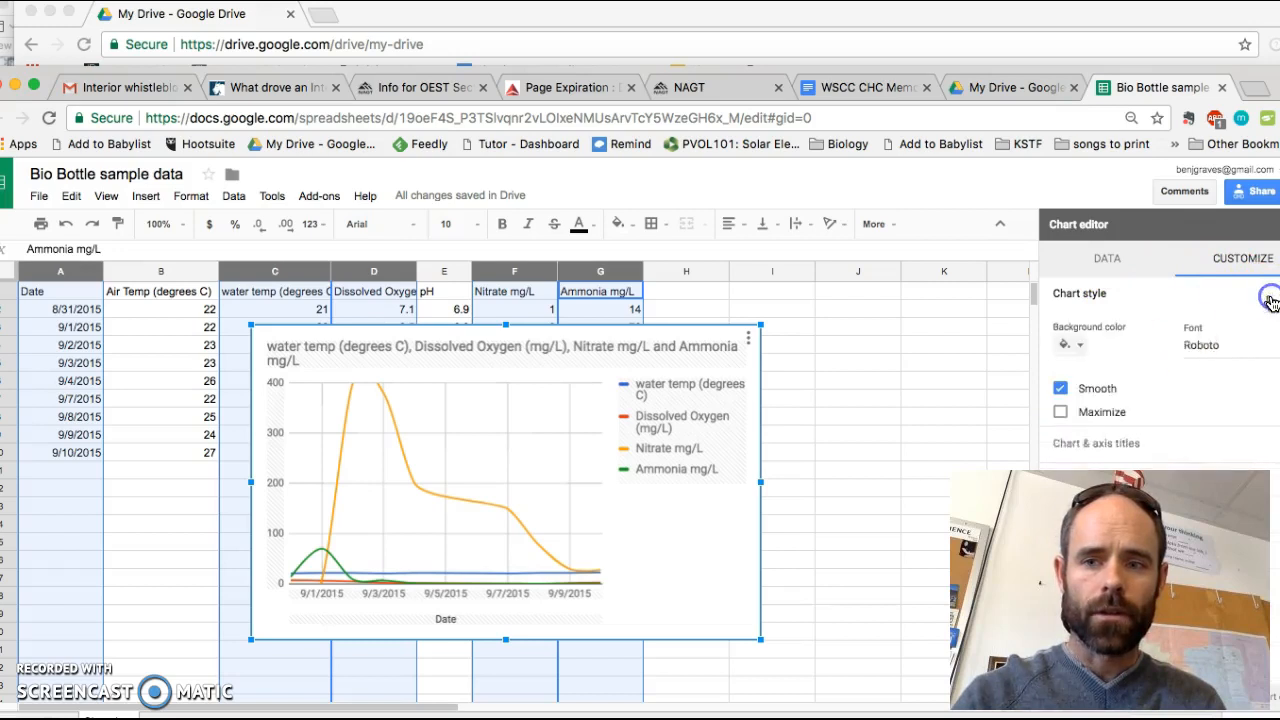
pyautogui.click(1058, 438)
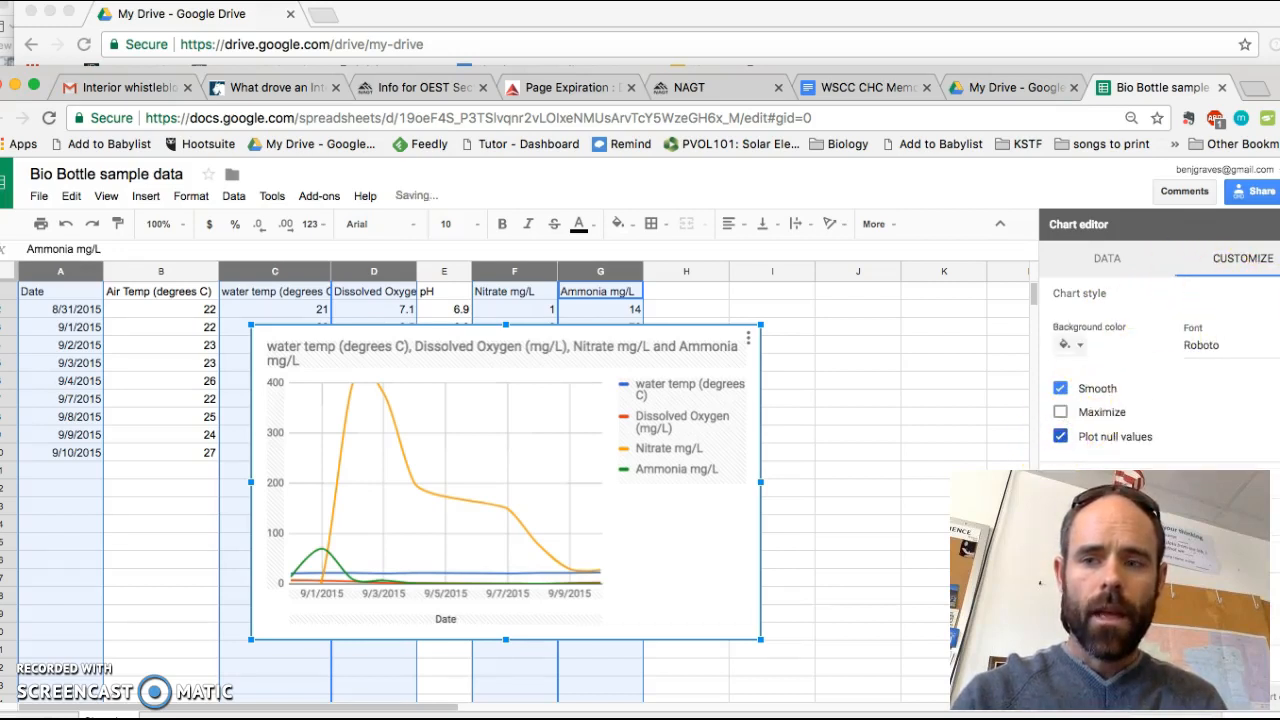
pyautogui.click(1172, 300)
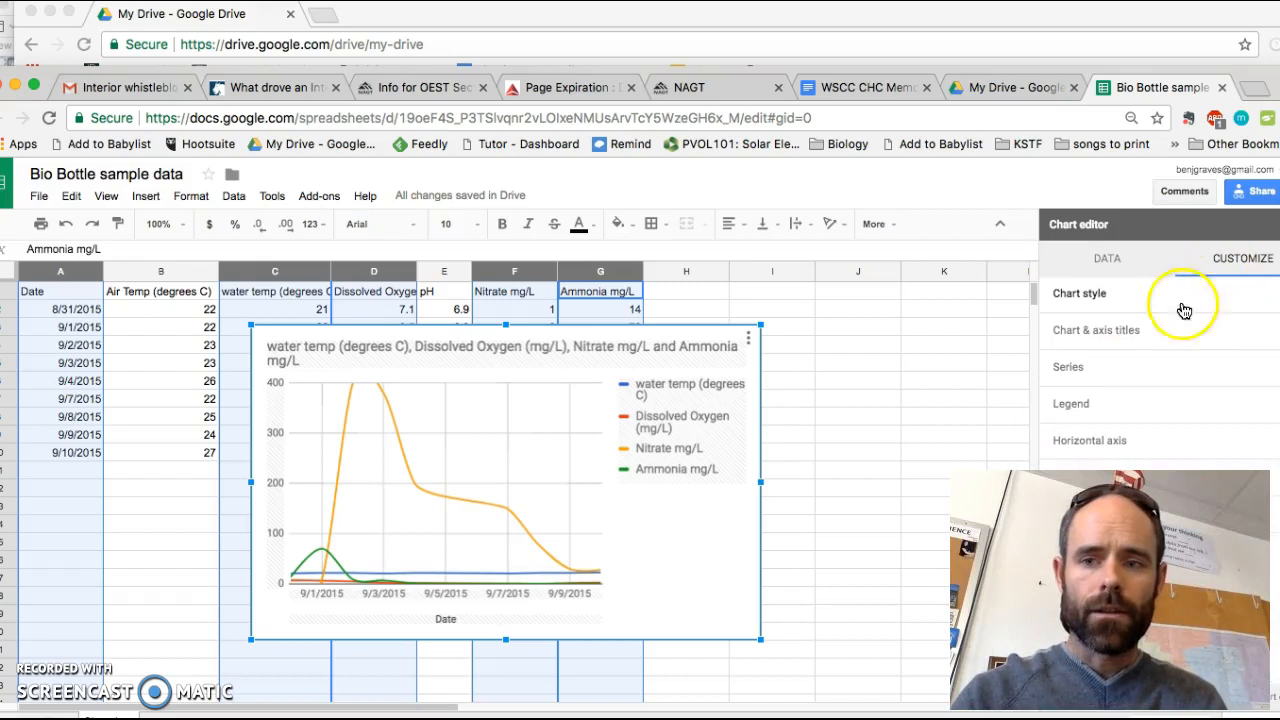
# - Examine the chart and axis title settings, including the chart title, subtitle and horizontal axis title
pyautogui.click(1100, 333)
pyautogui.click(1082, 408)
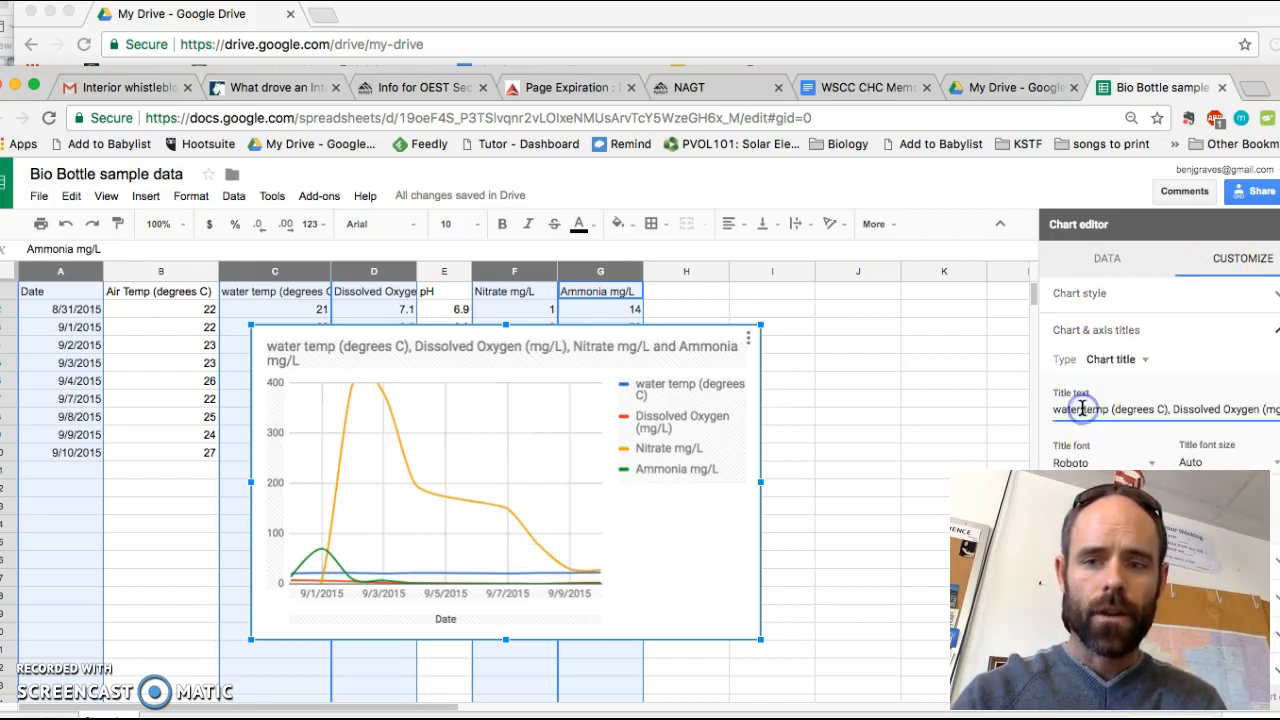
pyautogui.click(1118, 360)
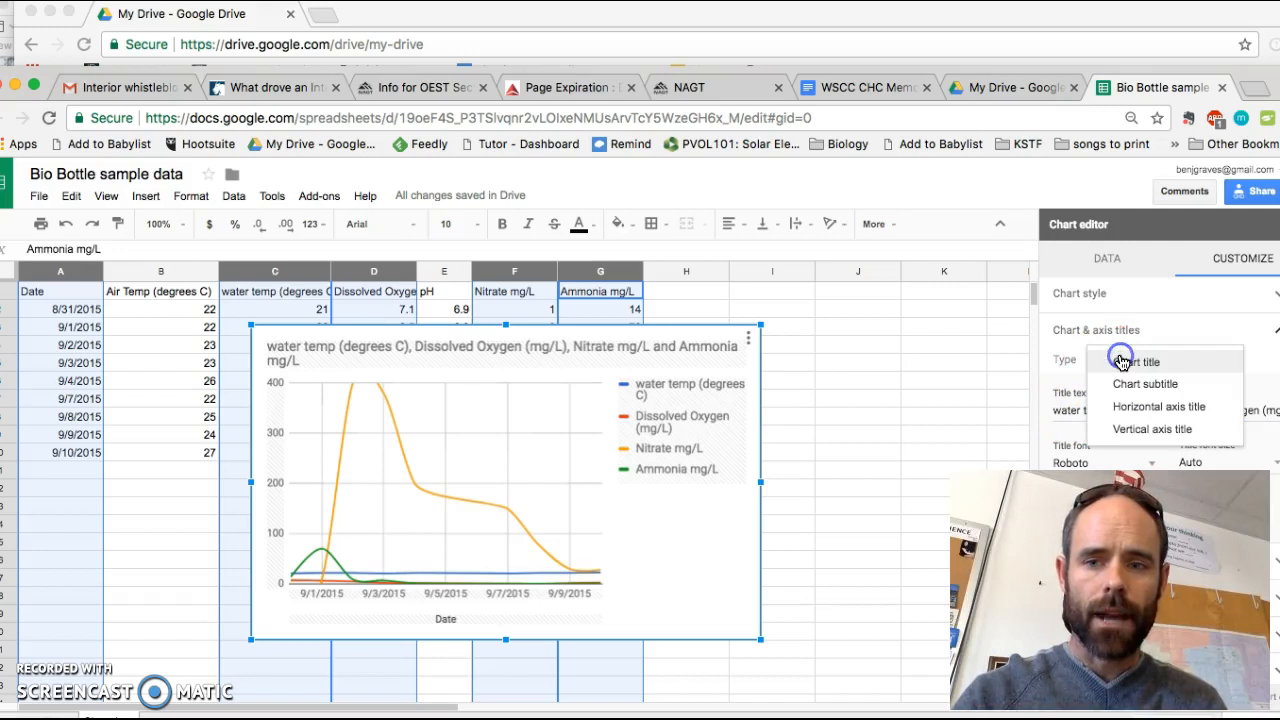
pyautogui.click(1121, 408)
pyautogui.click(1068, 413)
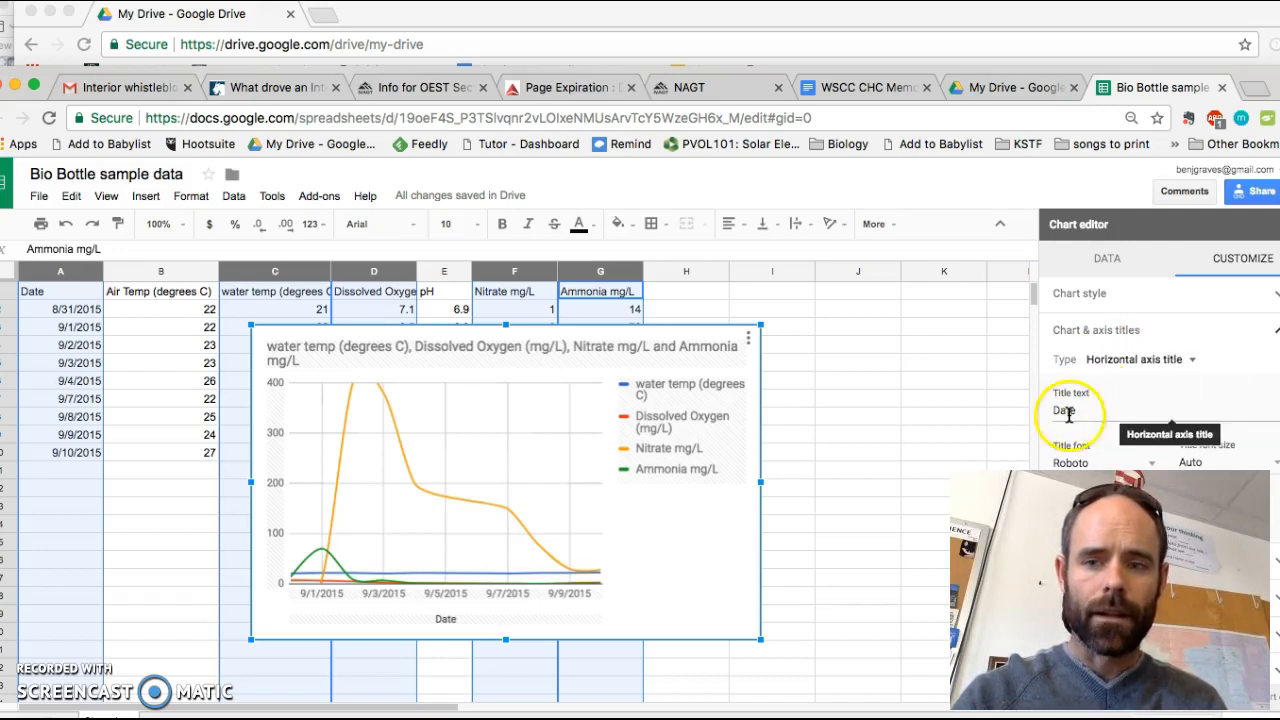
pyautogui.click(1130, 360)
pyautogui.click(1122, 386)
pyautogui.click(1118, 362)
pyautogui.click(1117, 360)
pyautogui.click(1183, 336)
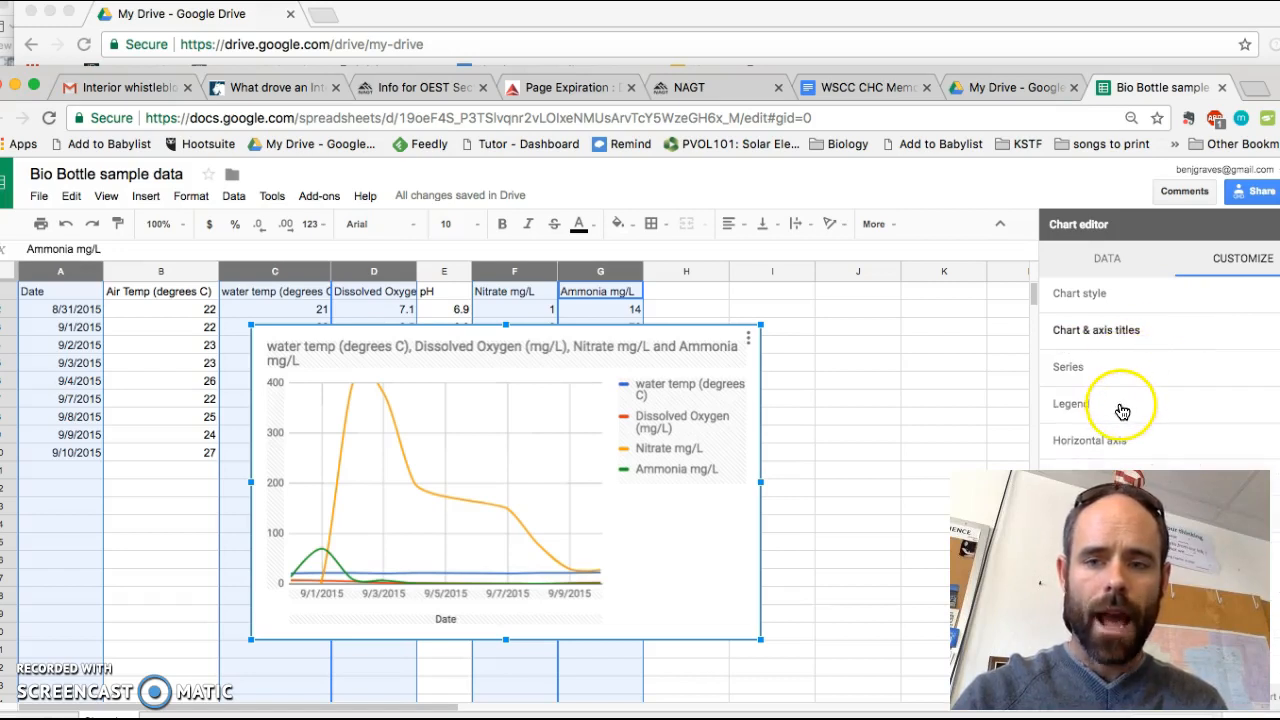
# - Assign the Nitrate mg/L series to the right axis
pyautogui.click(1094, 374)
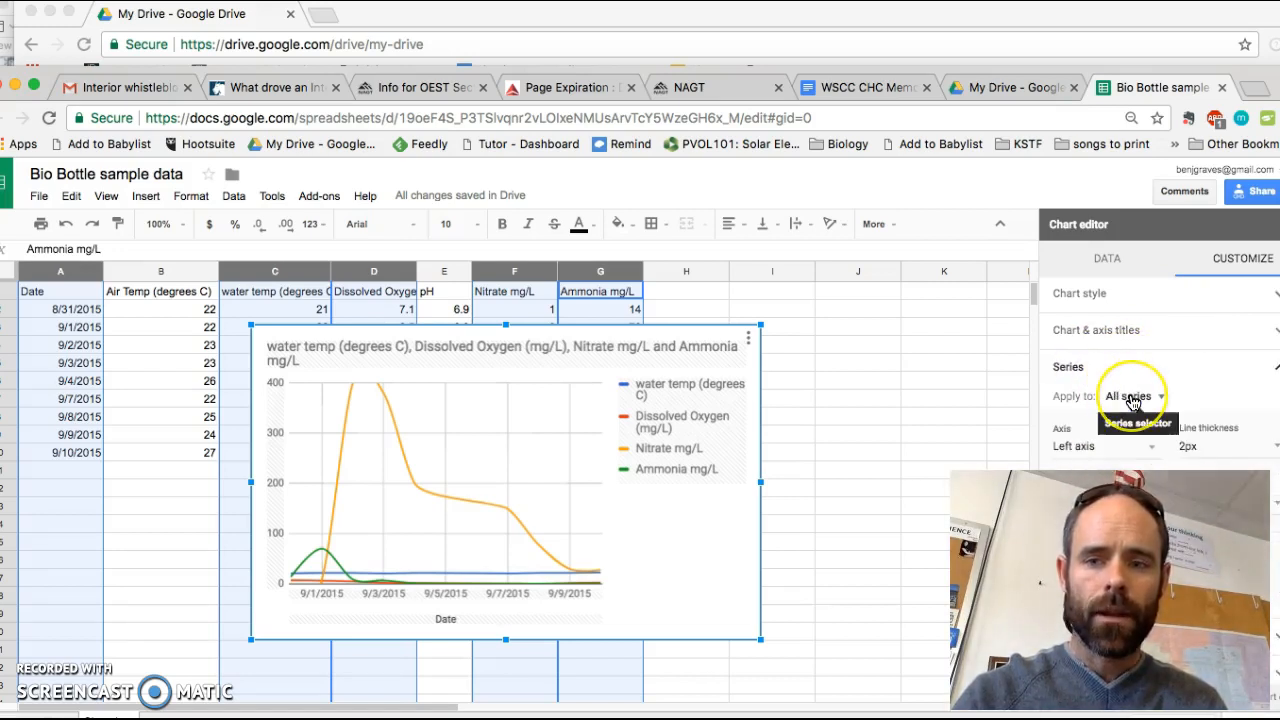
pyautogui.click(1133, 398)
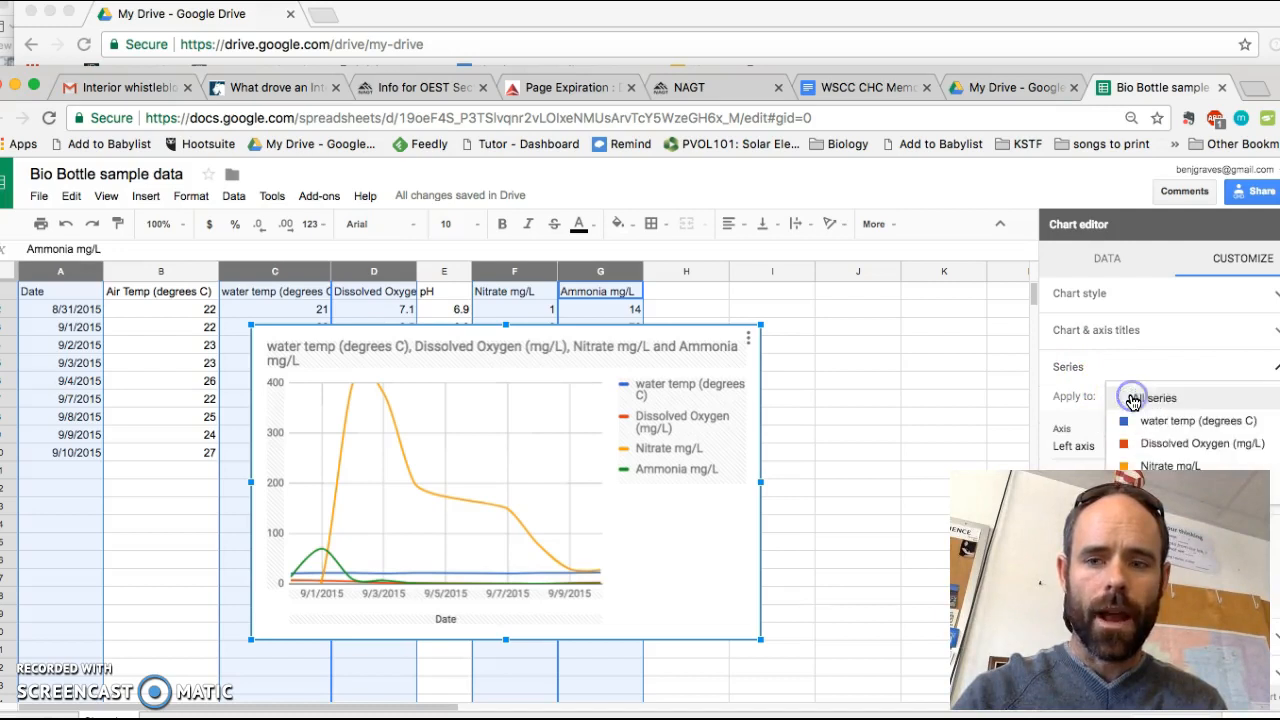
pyautogui.click(1140, 466)
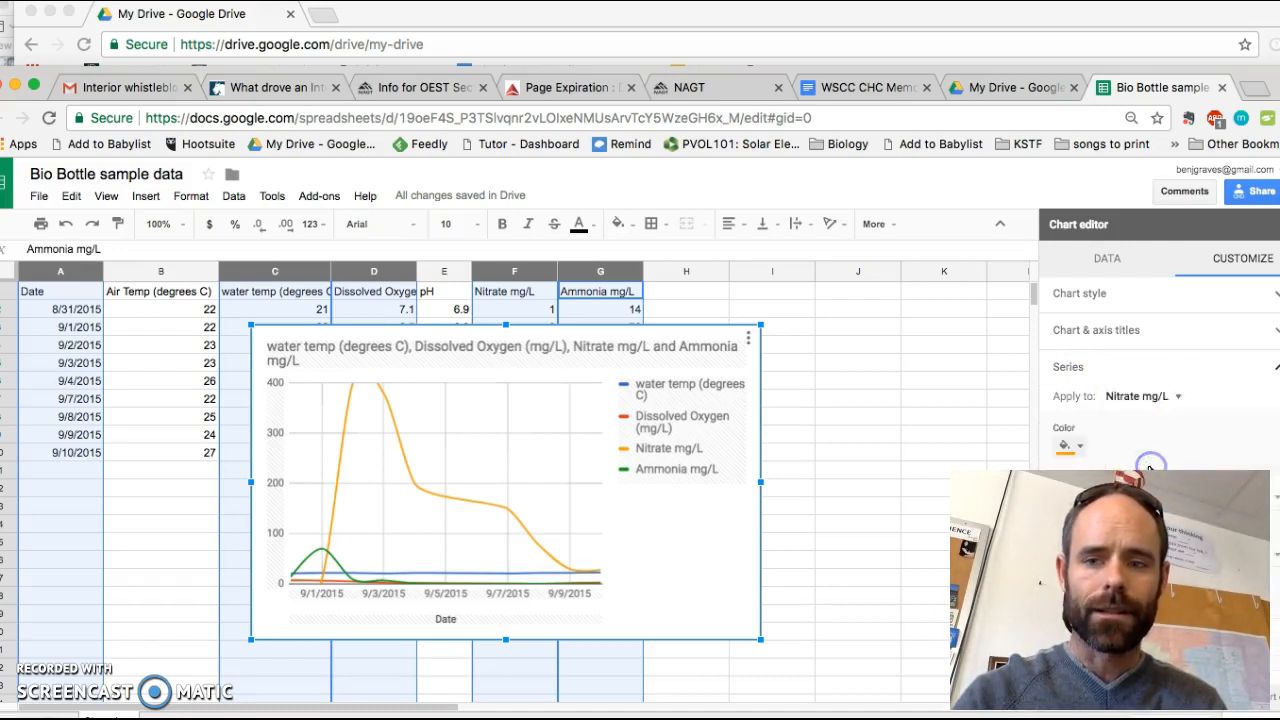
pyautogui.scroll(-2, 1100, 424)
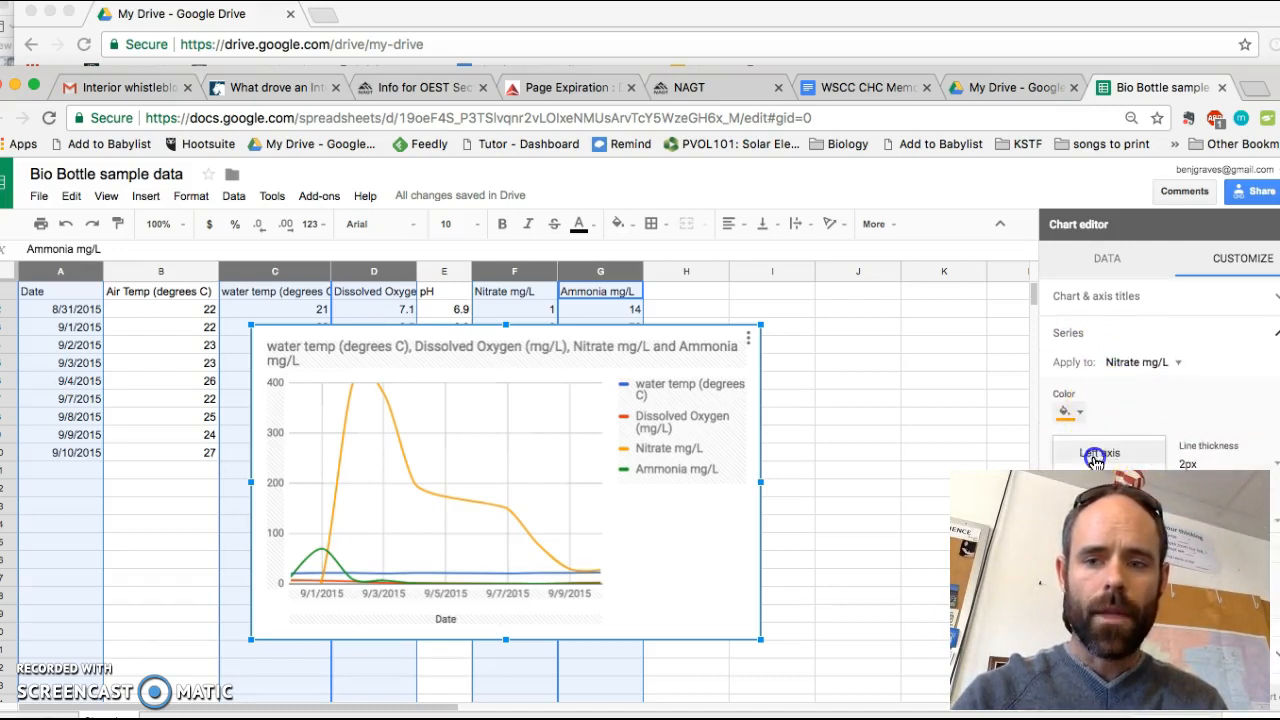
pyautogui.click(1095, 468)
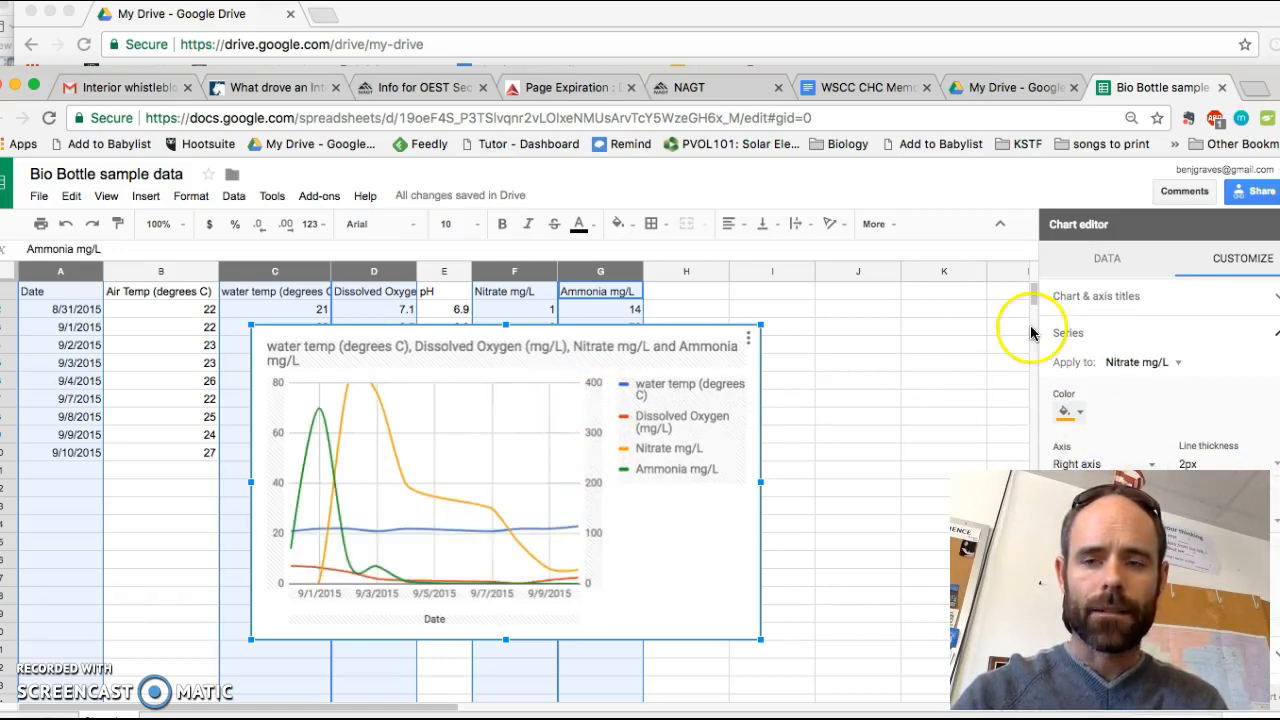
# - Set the chart's right vertical axis title to "Nitrate mg/L"
pyautogui.click(1127, 297)
pyautogui.click(1120, 326)
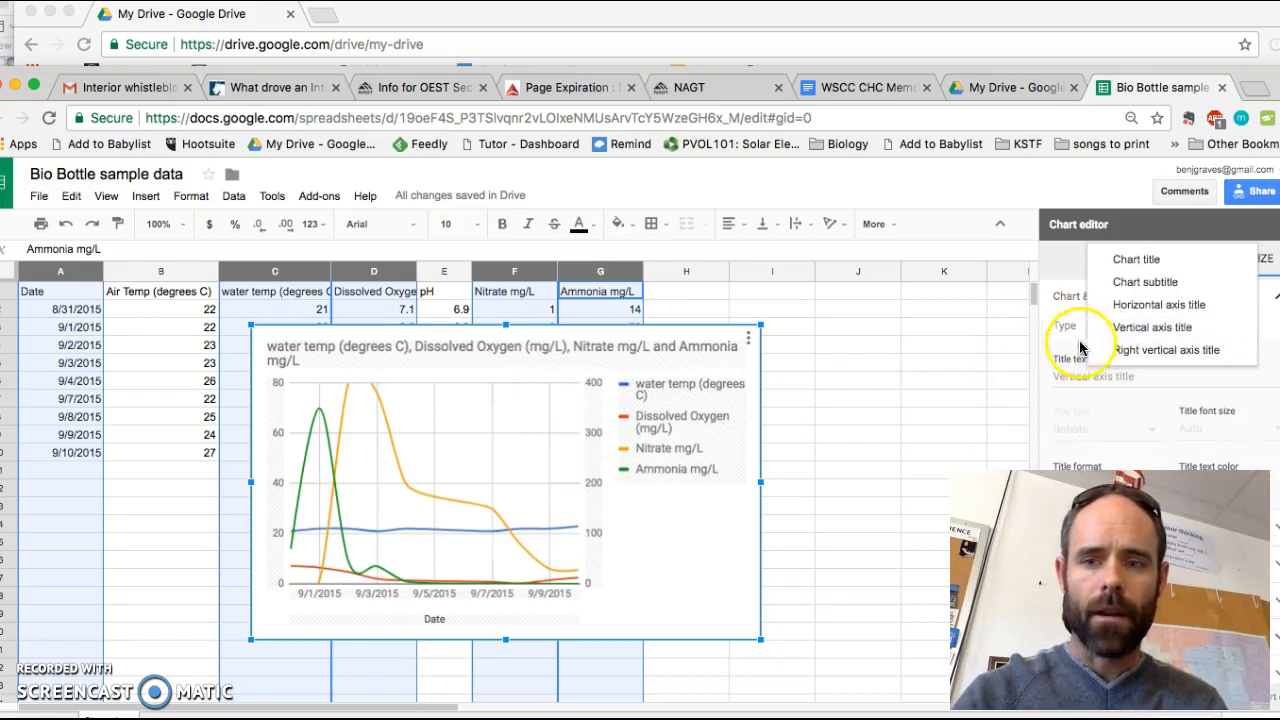
pyautogui.click(1077, 346)
pyautogui.click(1138, 336)
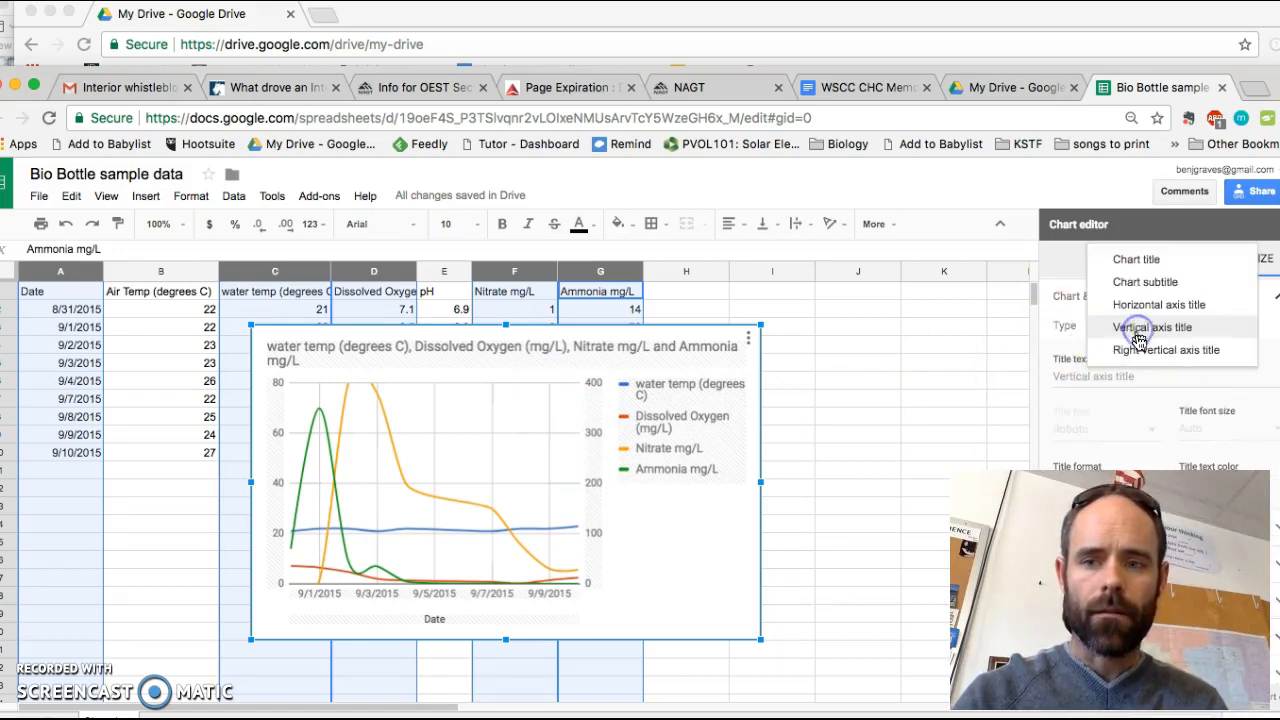
pyautogui.click(1140, 350)
pyautogui.write('Nitrate mg/L')
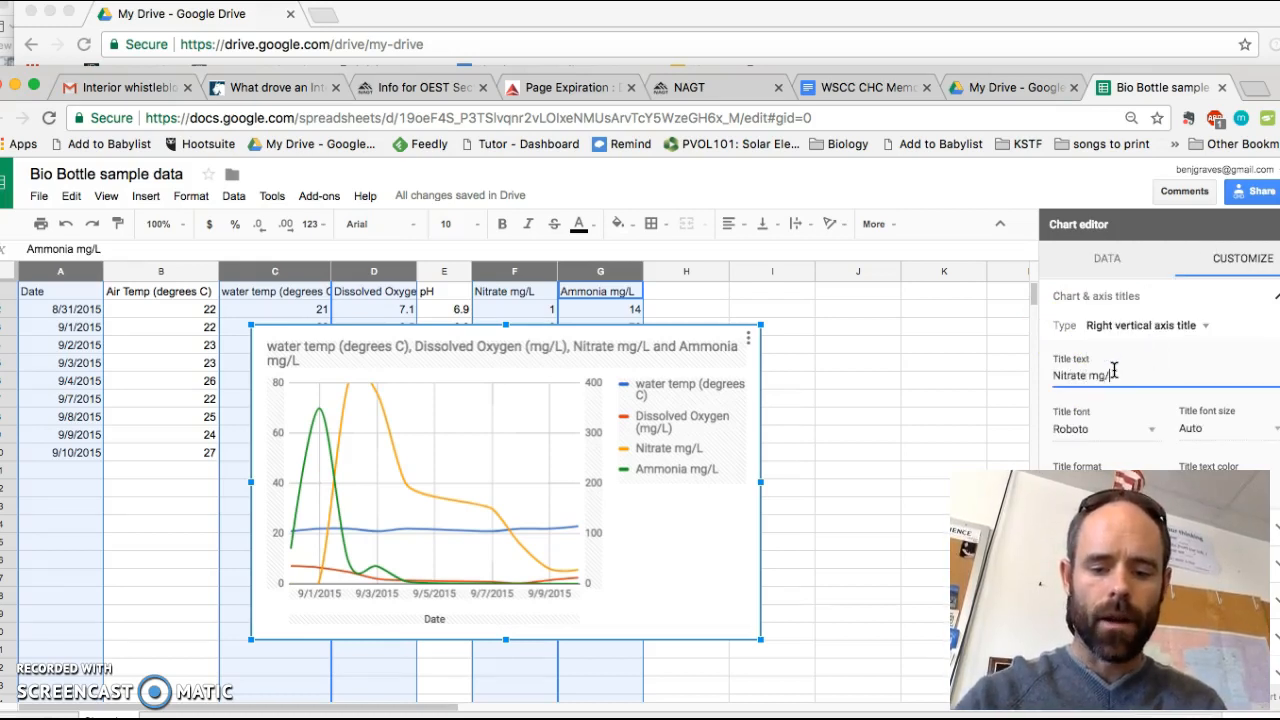
# - Set the chart's vertical axis title to "Temp, ammonia and D.O (mg/L)"
pyautogui.click(1130, 326)
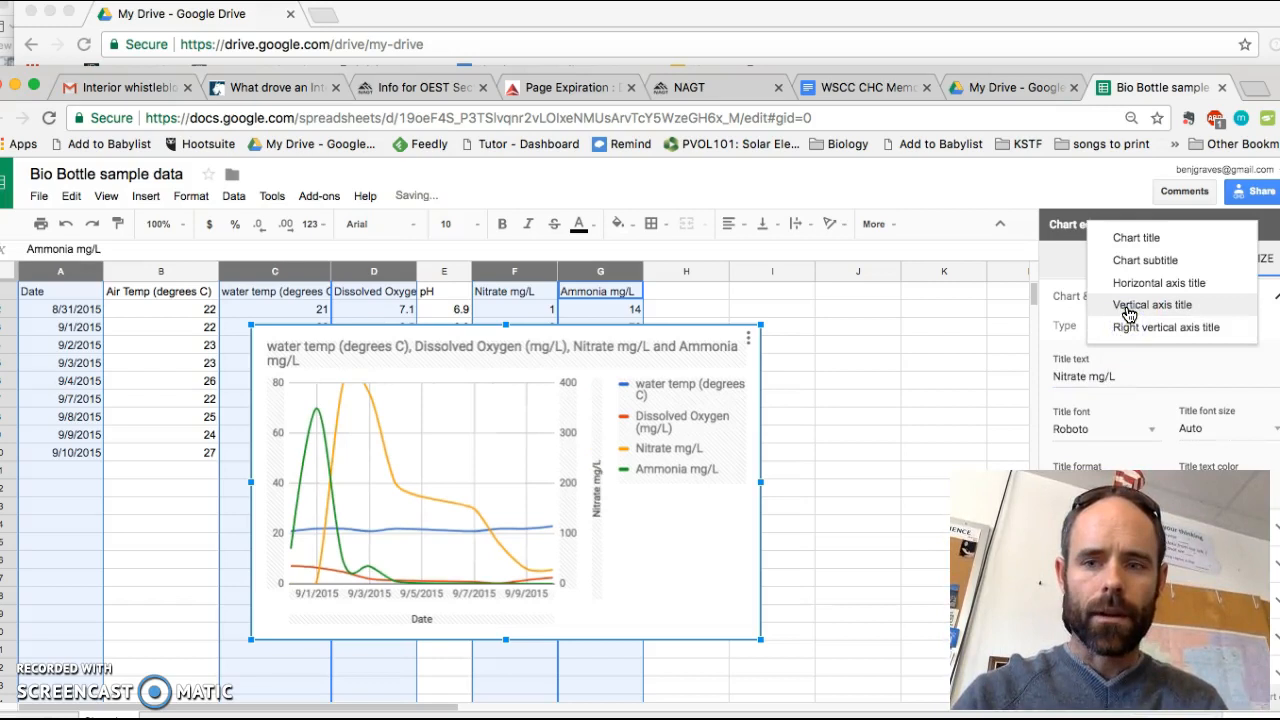
pyautogui.click(1128, 310)
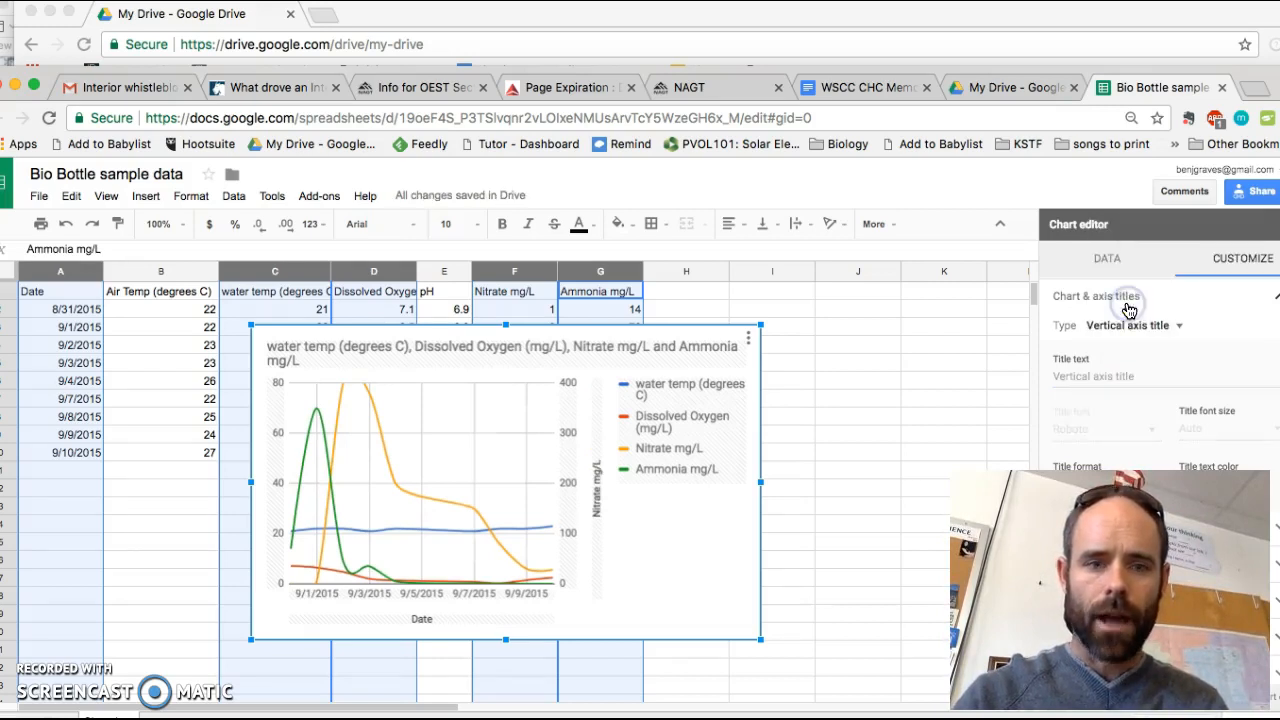
pyautogui.click(1104, 383)
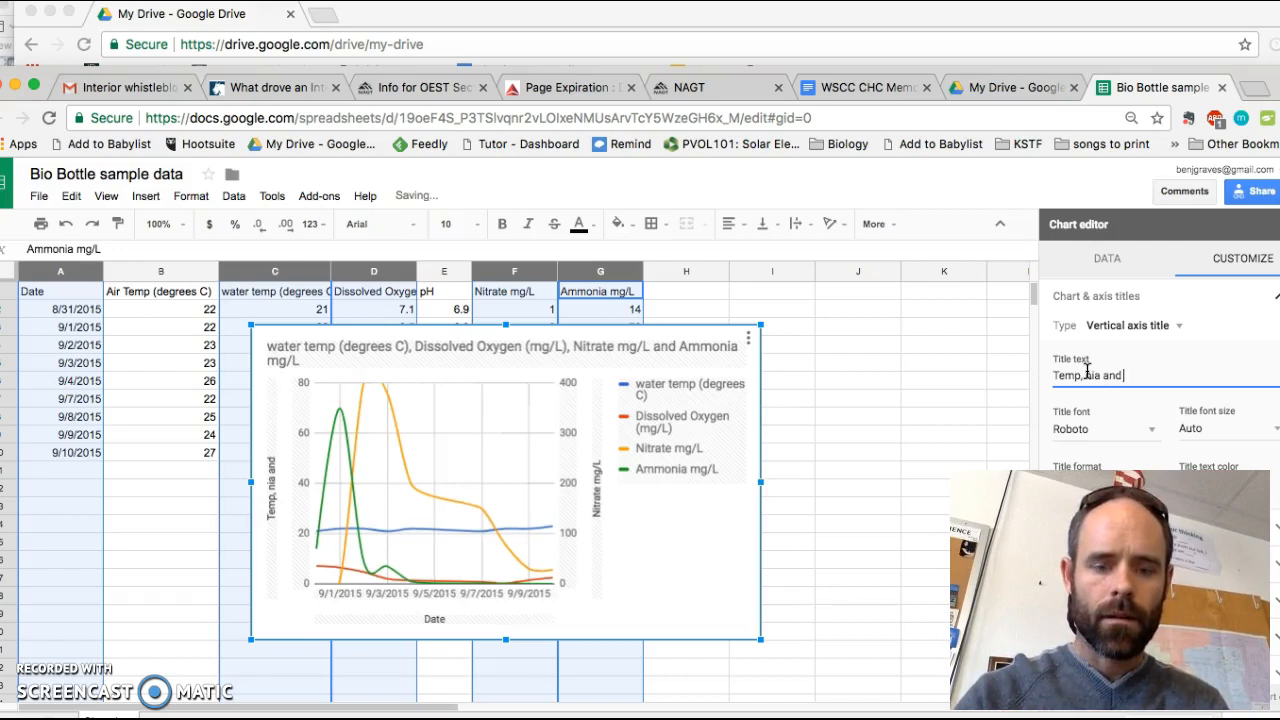
pyautogui.click(1087, 376)
pyautogui.write('Ammo')
pyautogui.press('BackSpace')
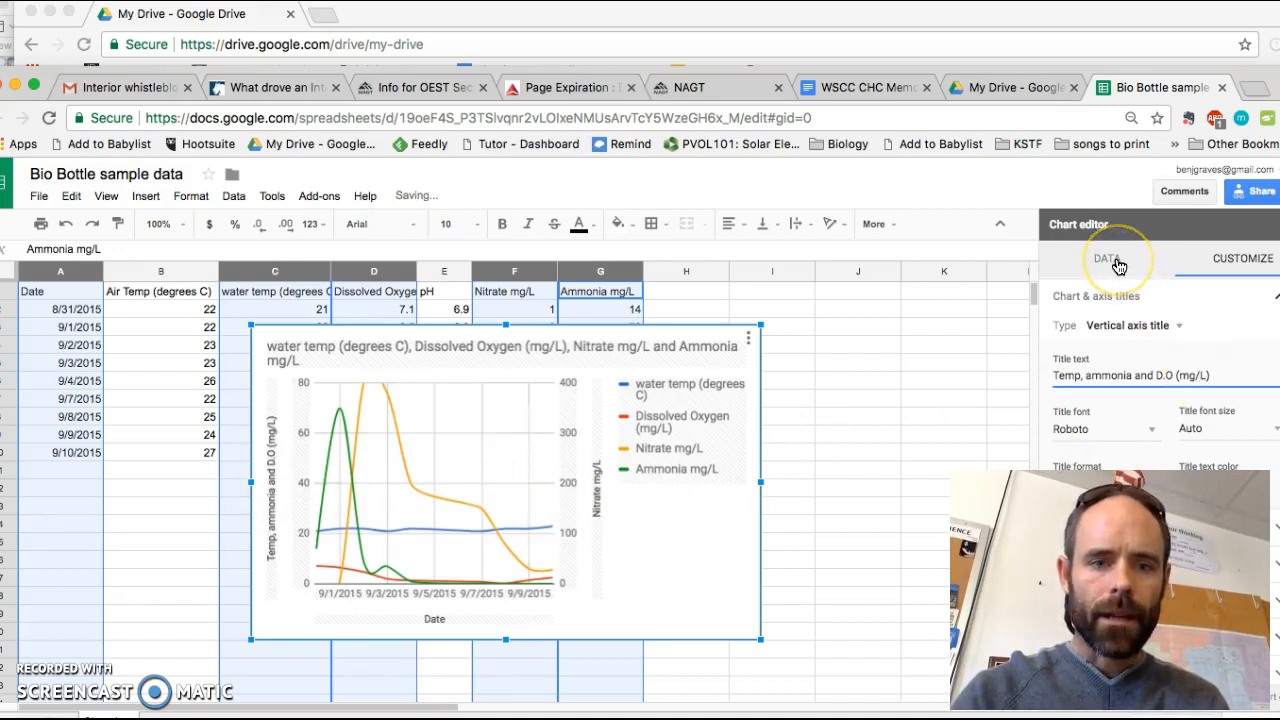
# - Append "vs Date" to the end of the existing chart title
pyautogui.click(1128, 324)
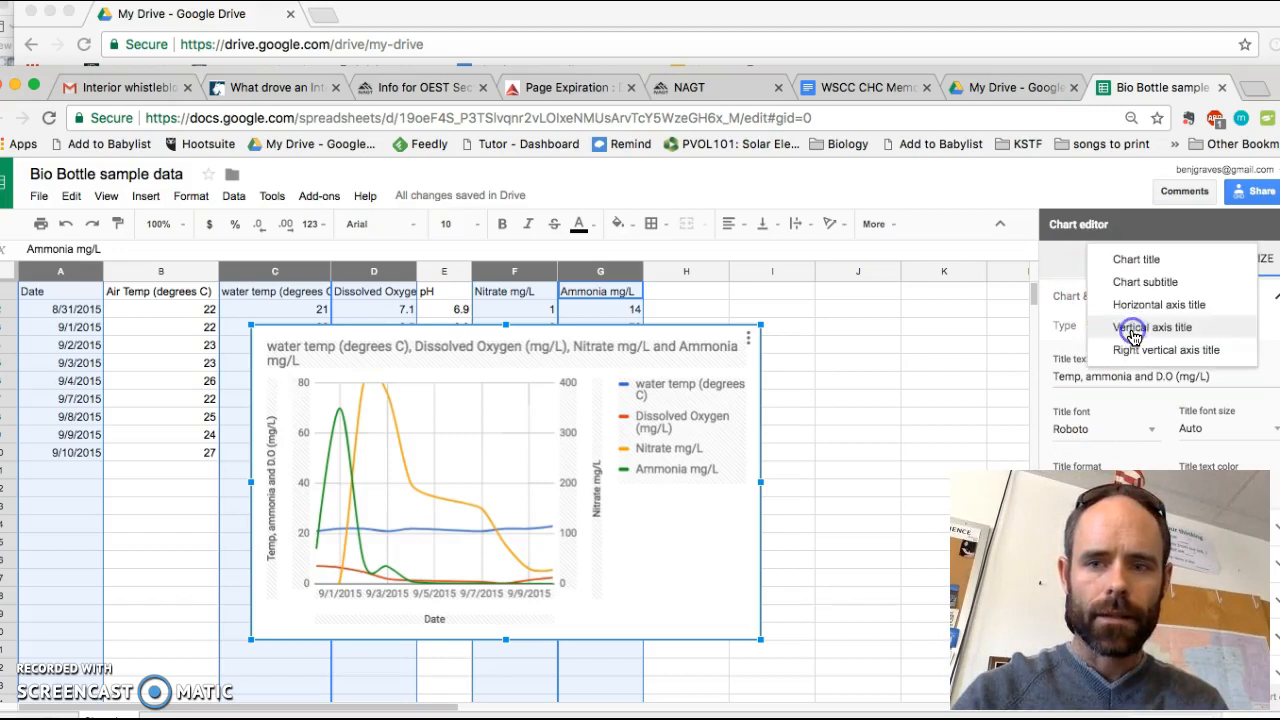
pyautogui.click(1137, 260)
pyautogui.click(1128, 394)
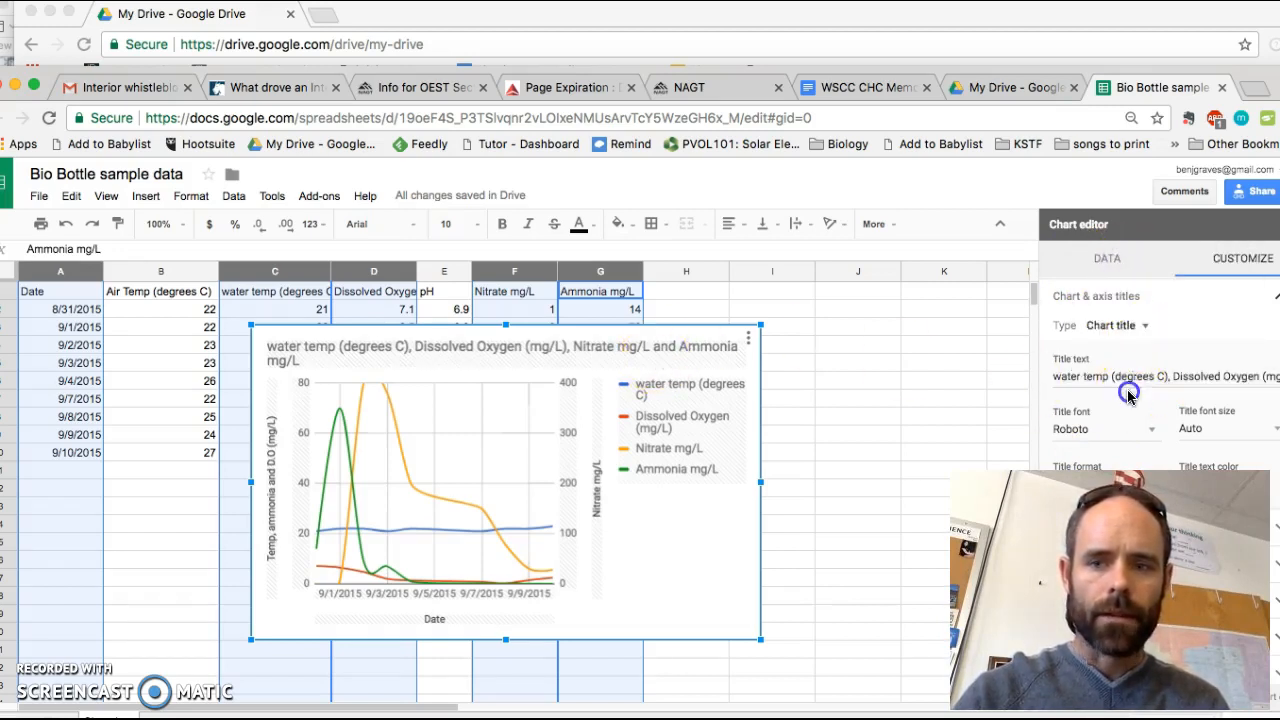
pyautogui.click(1207, 375)
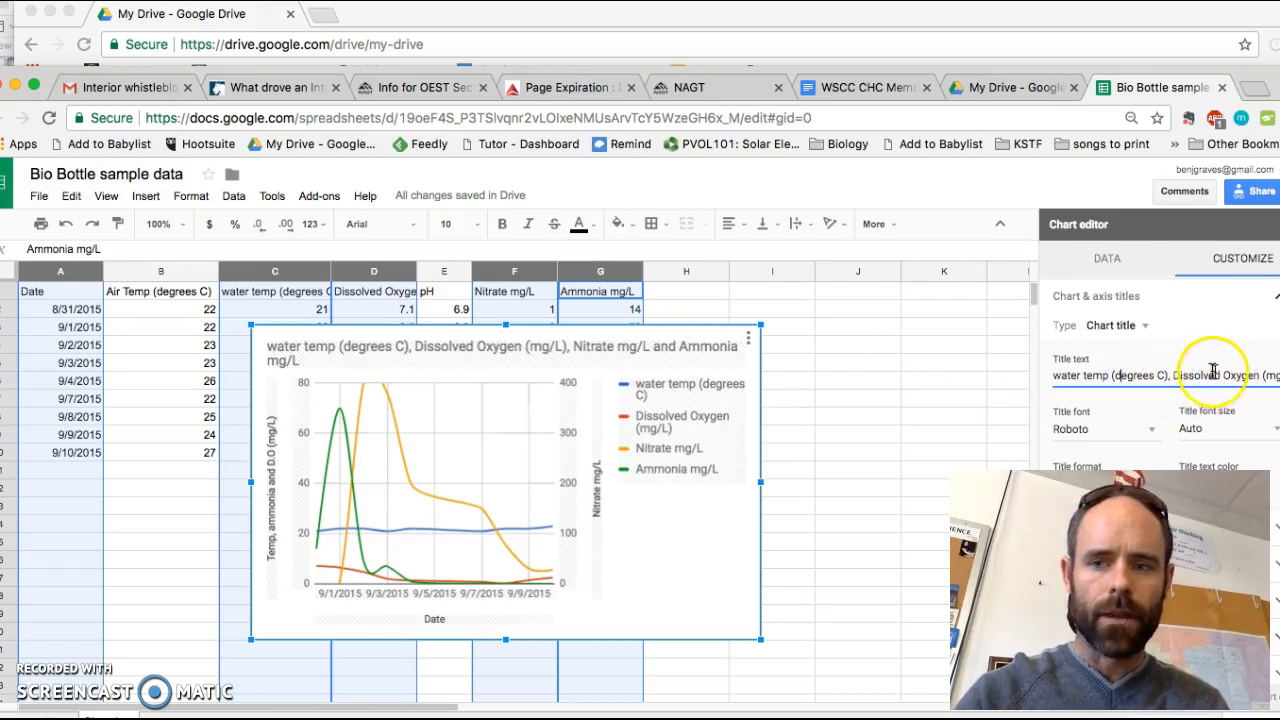
pyautogui.hotkey('ctrl', 'a')
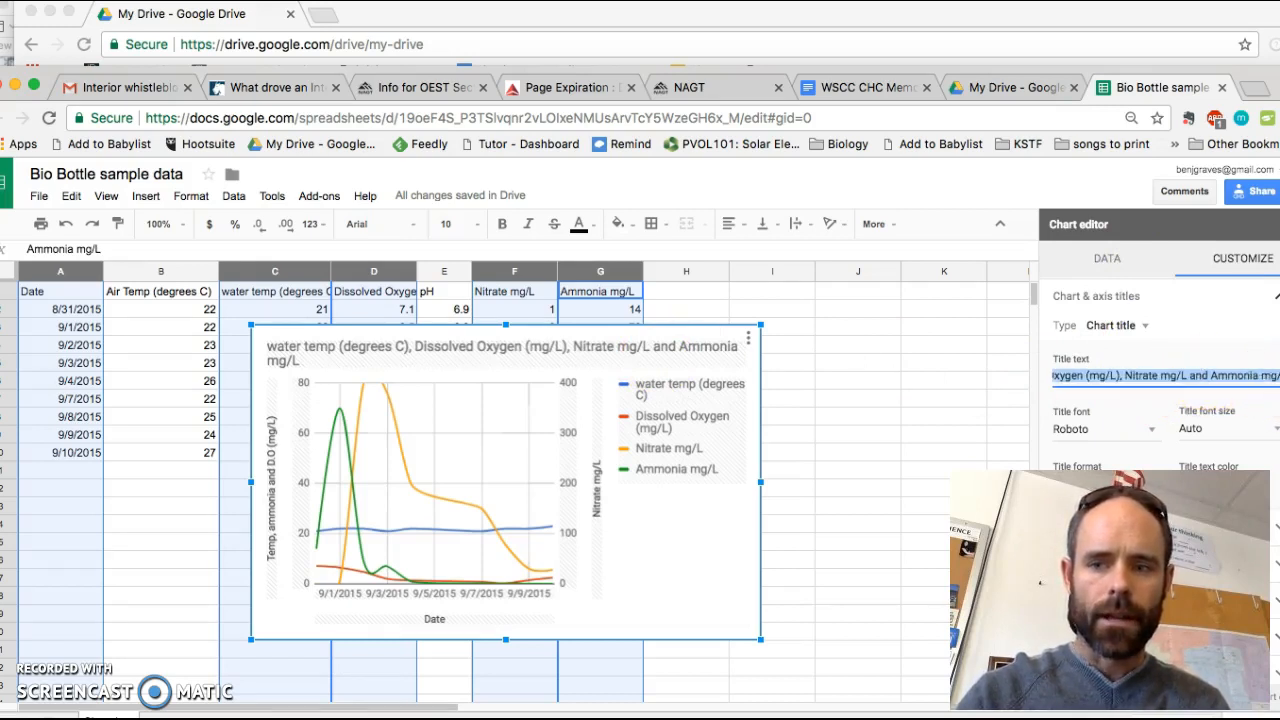
pyautogui.press('Right')
pyautogui.write('vs')
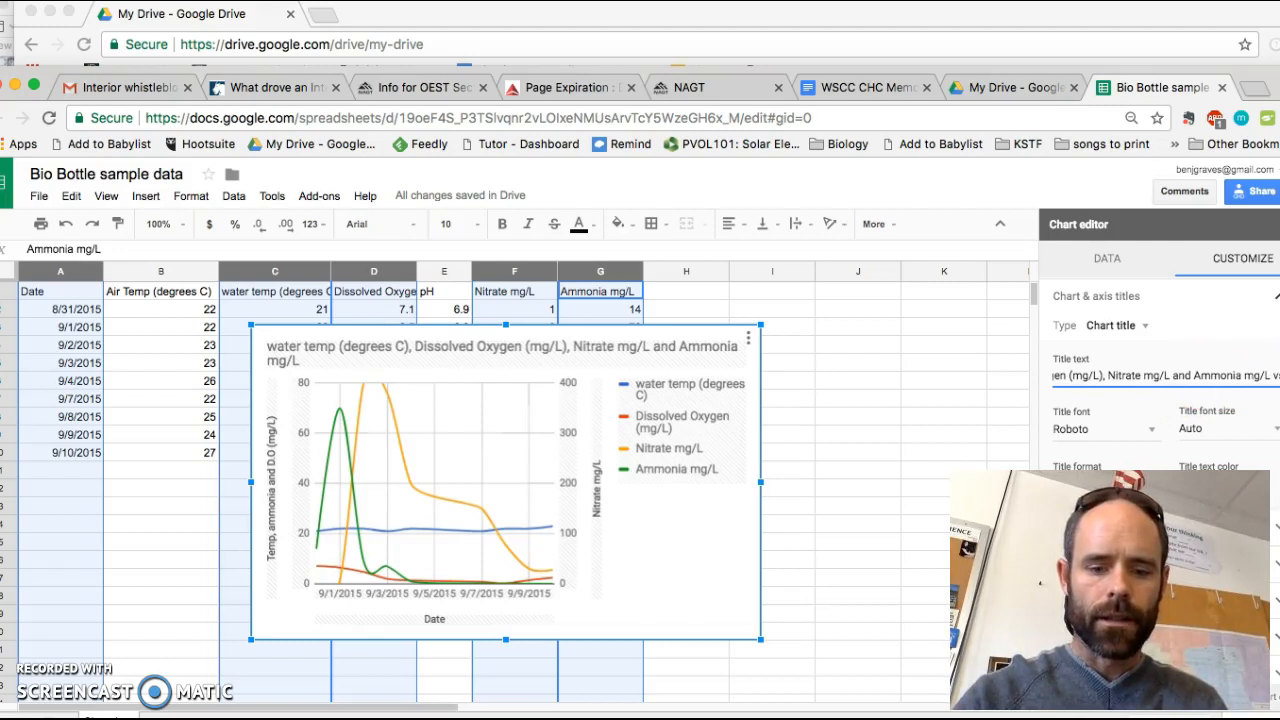
pyautogui.write(' Date')
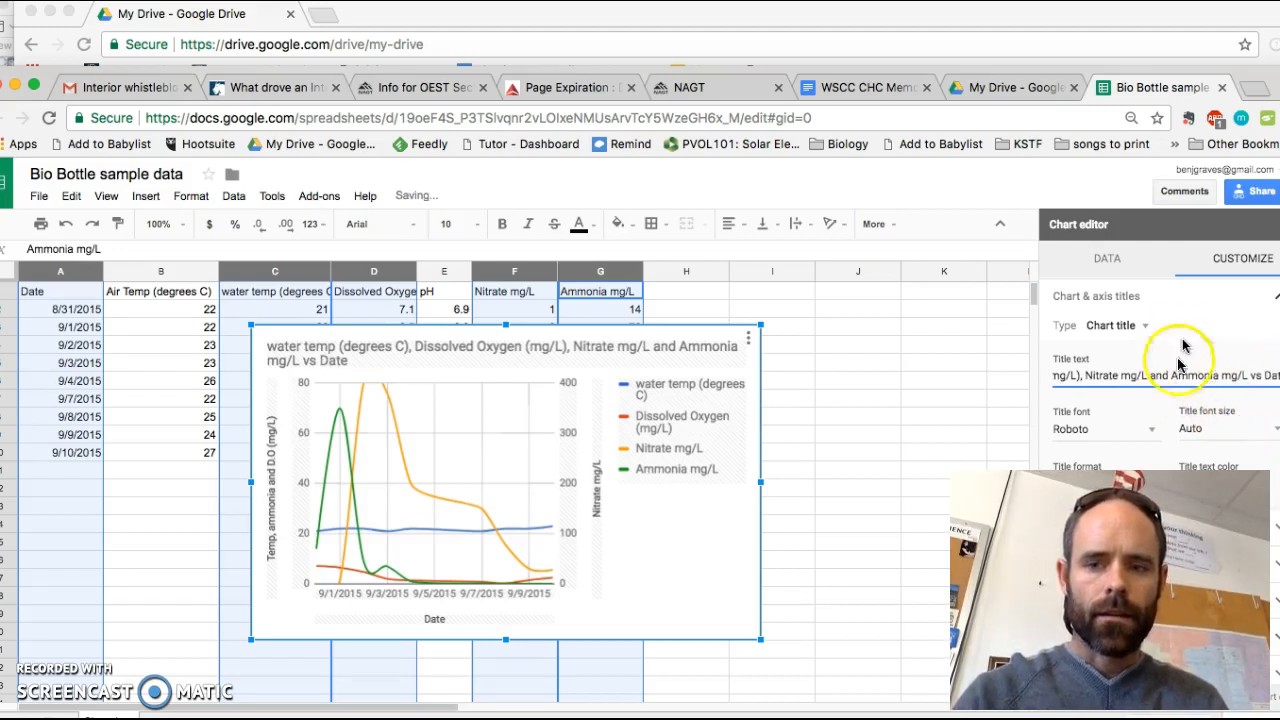
pyautogui.click(360, 364)
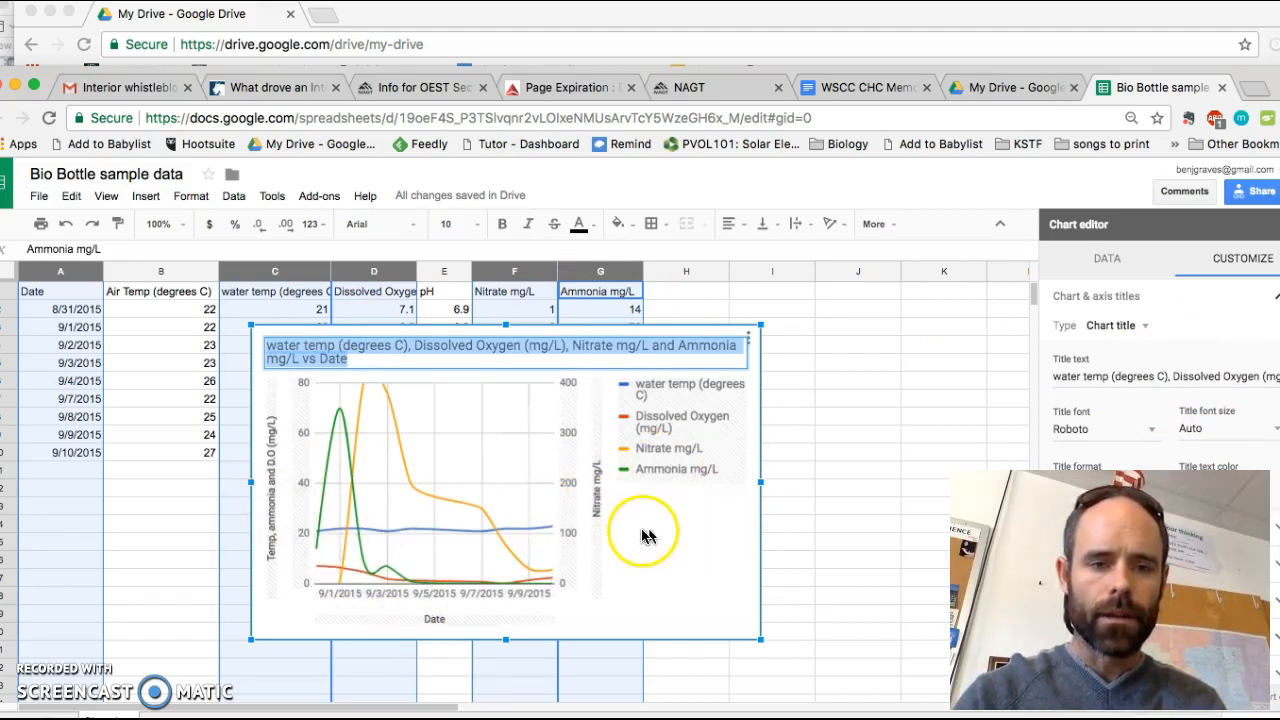
pyautogui.click(352, 516)
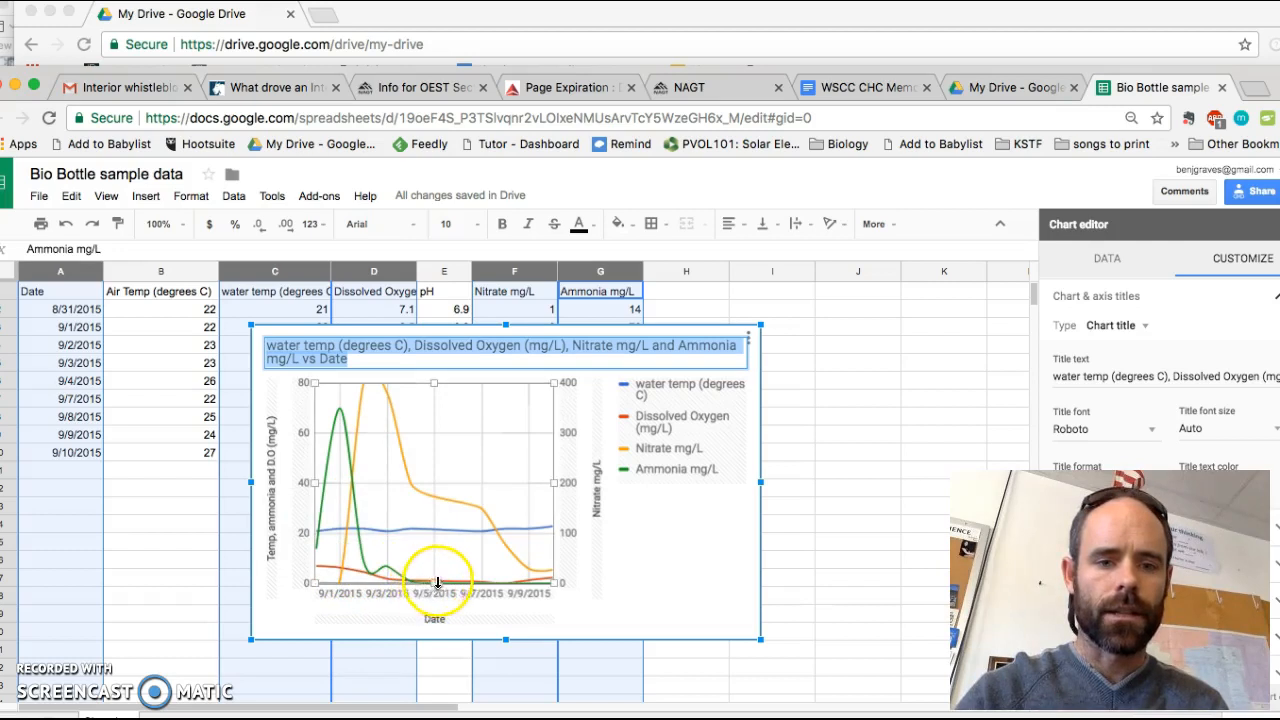
pyautogui.click(518, 582)
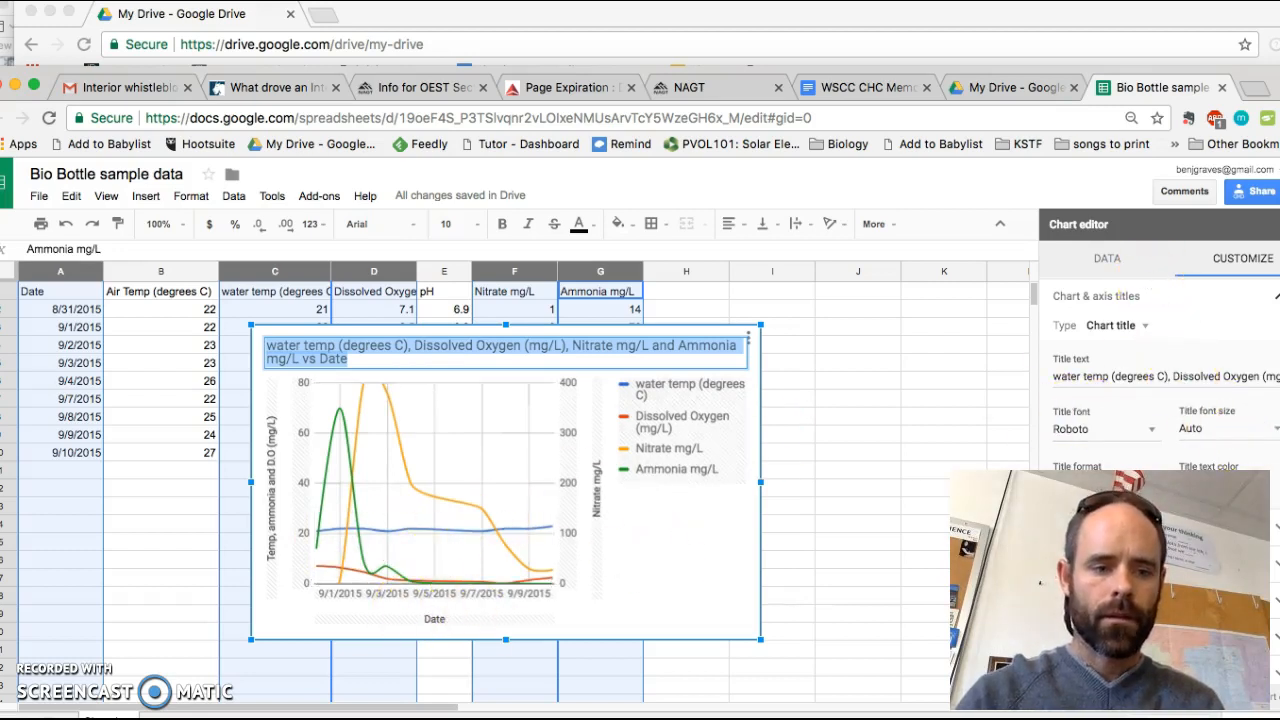
# - Remove the water temp (degrees C) series from the chart data
pyautogui.scroll(-1, 1117, 275)
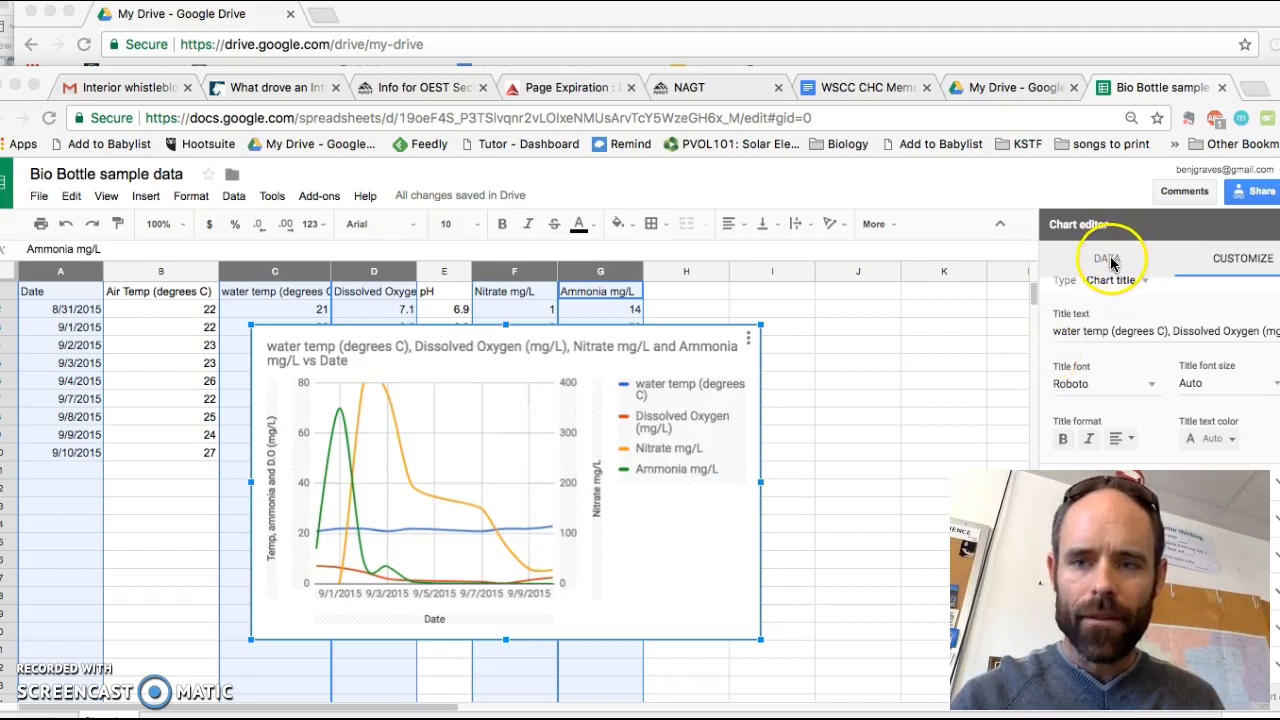
pyautogui.click(1110, 260)
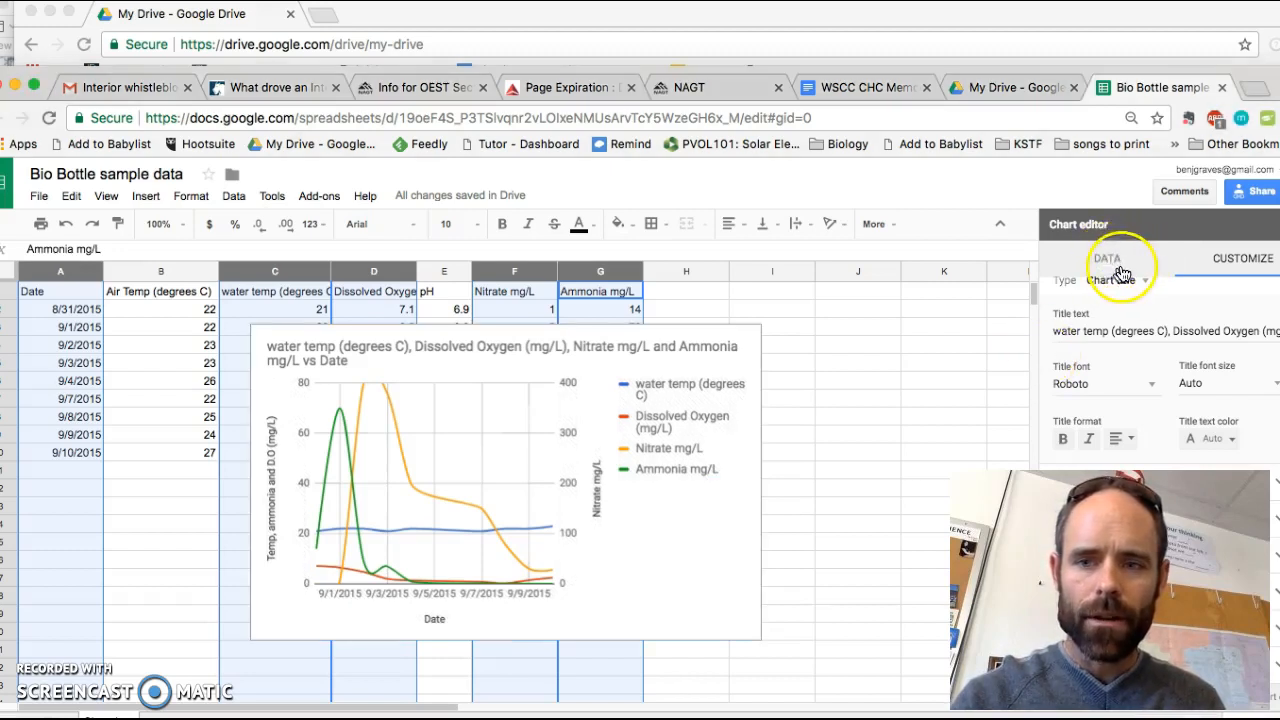
pyautogui.scroll(-1, 1181, 400)
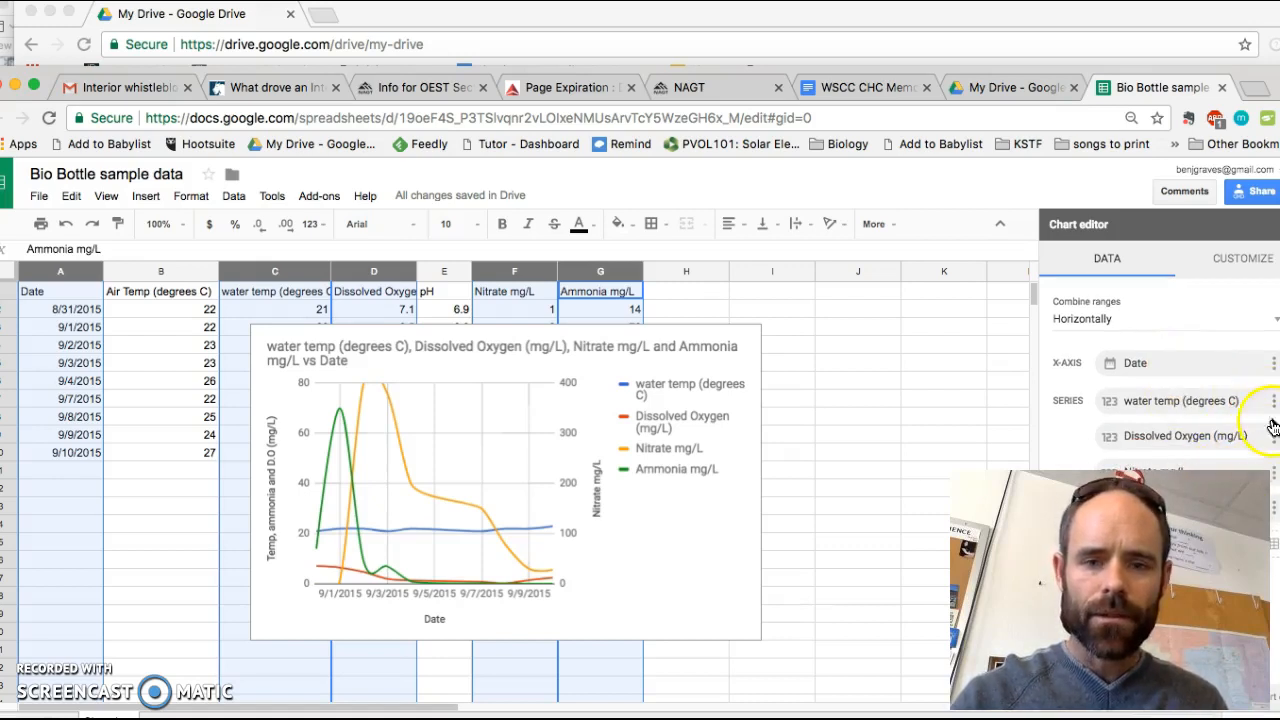
pyautogui.click(1274, 402)
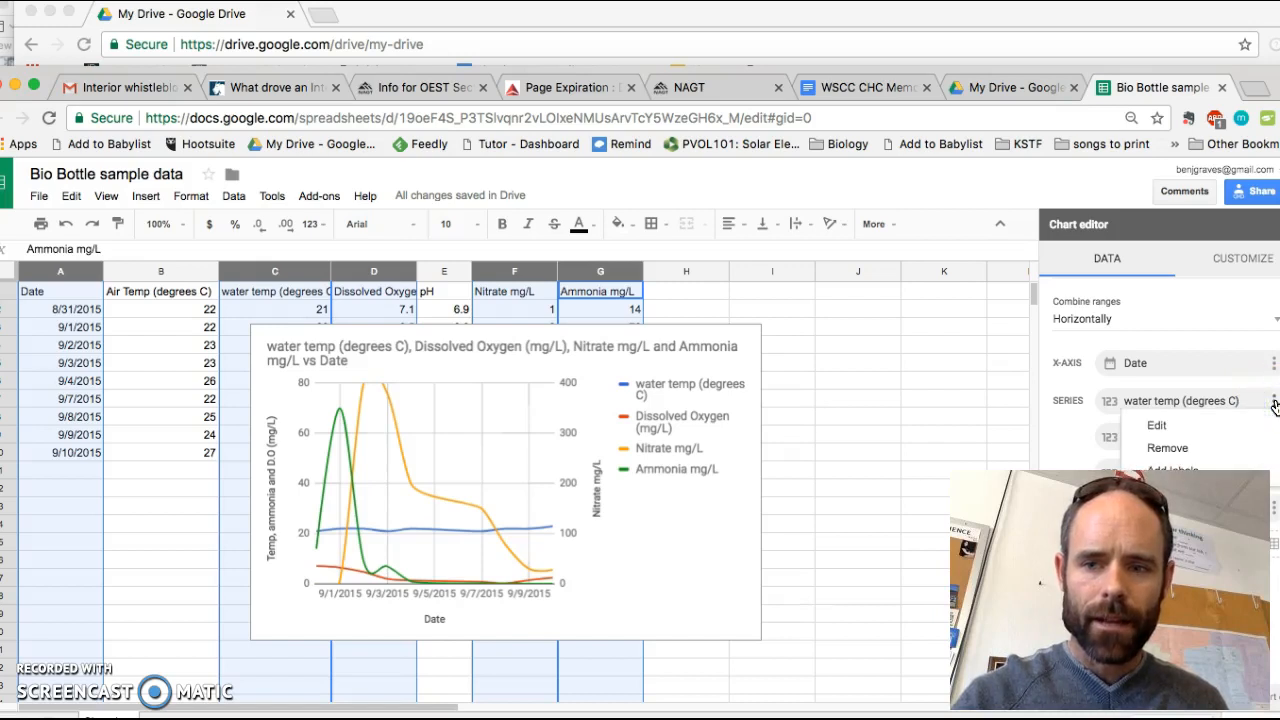
pyautogui.click(1223, 452)
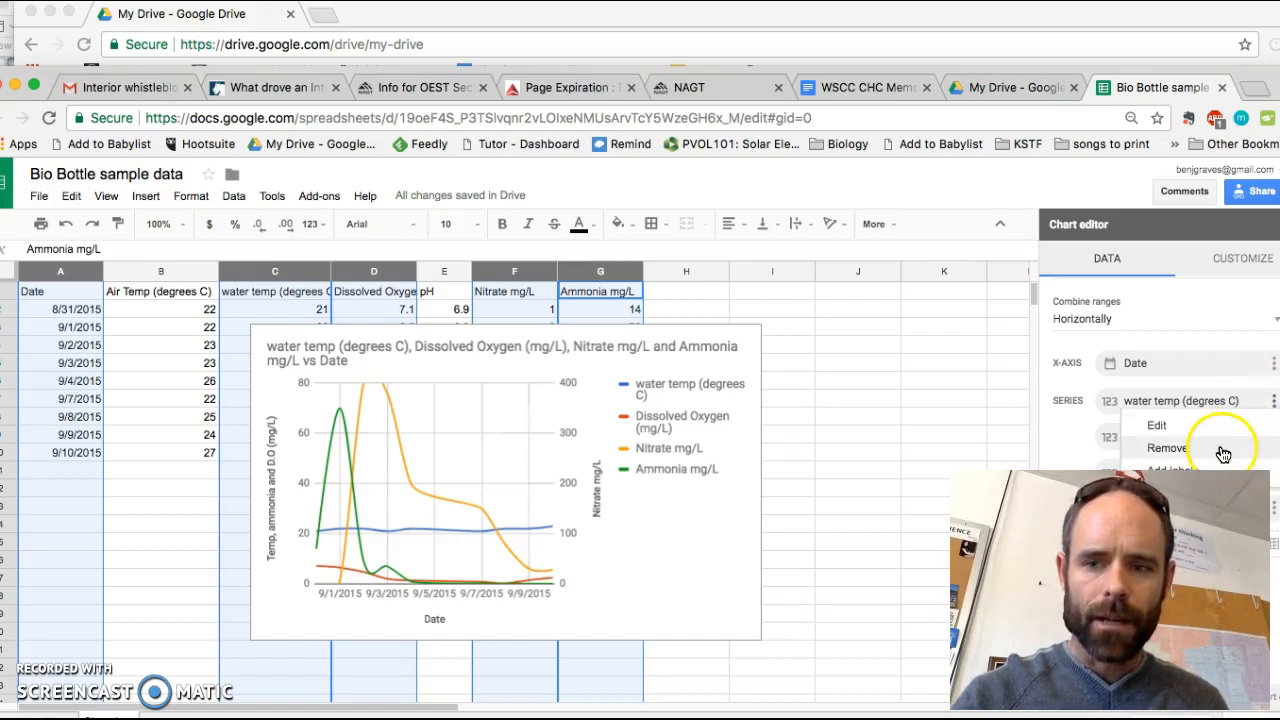
pyautogui.click(1223, 452)
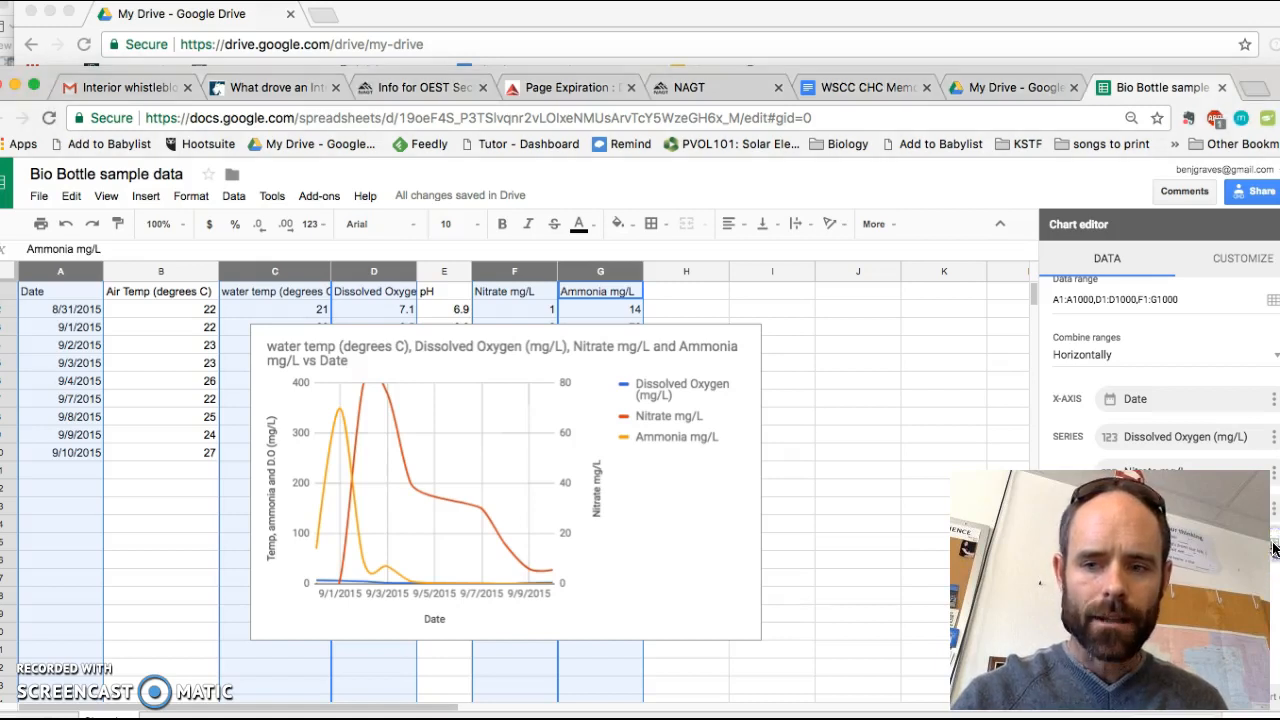
# - Add the pH column, range Sheet1!E:E, as a new series in the chart
pyautogui.click(1273, 550)
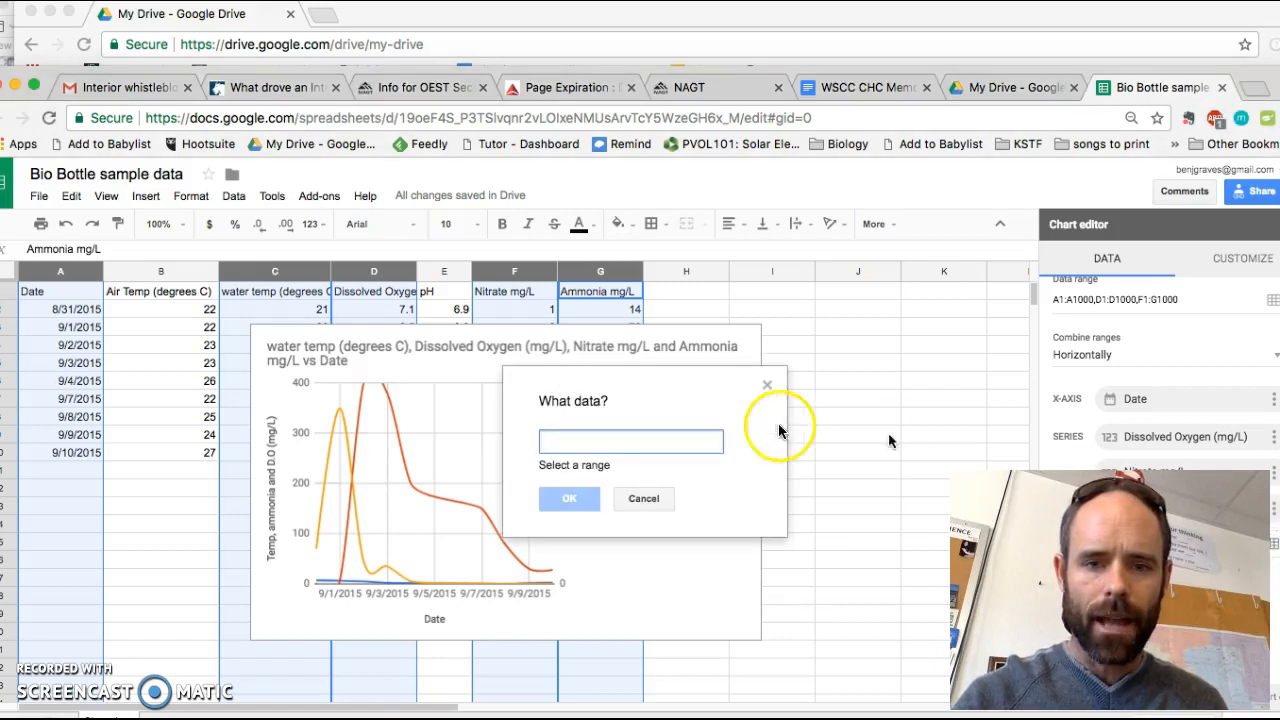
pyautogui.click(431, 272)
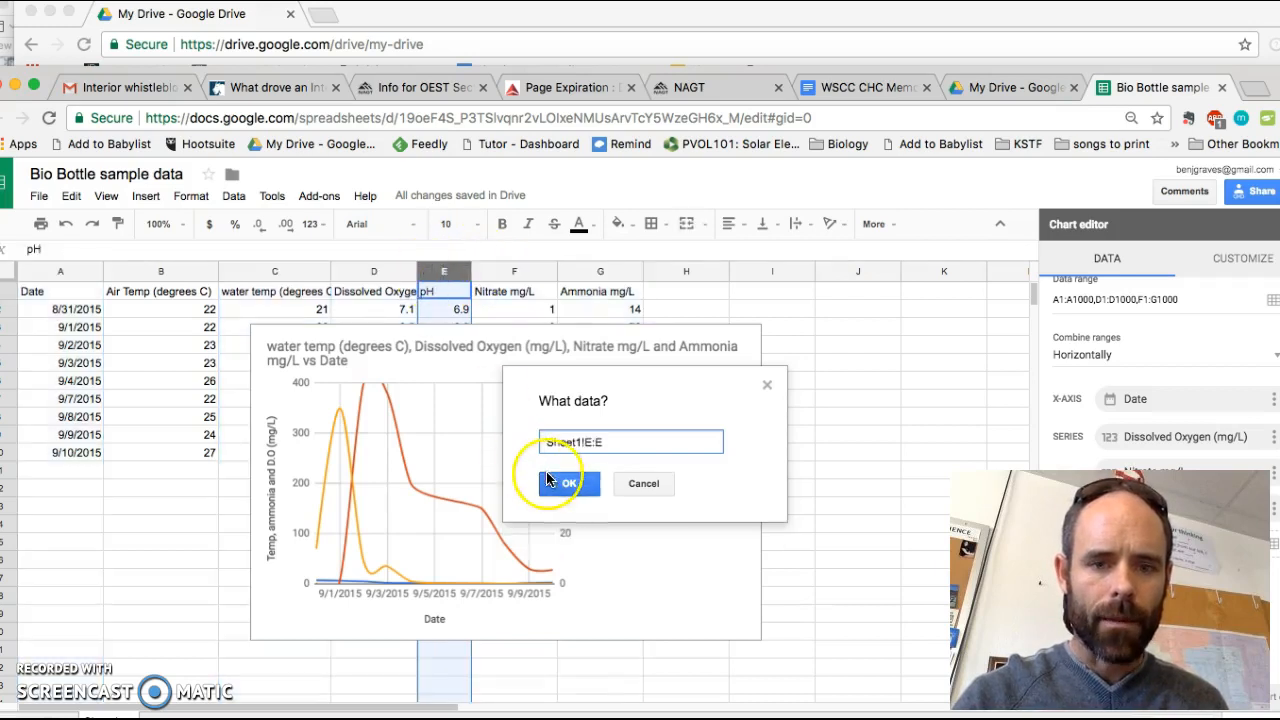
pyautogui.click(563, 494)
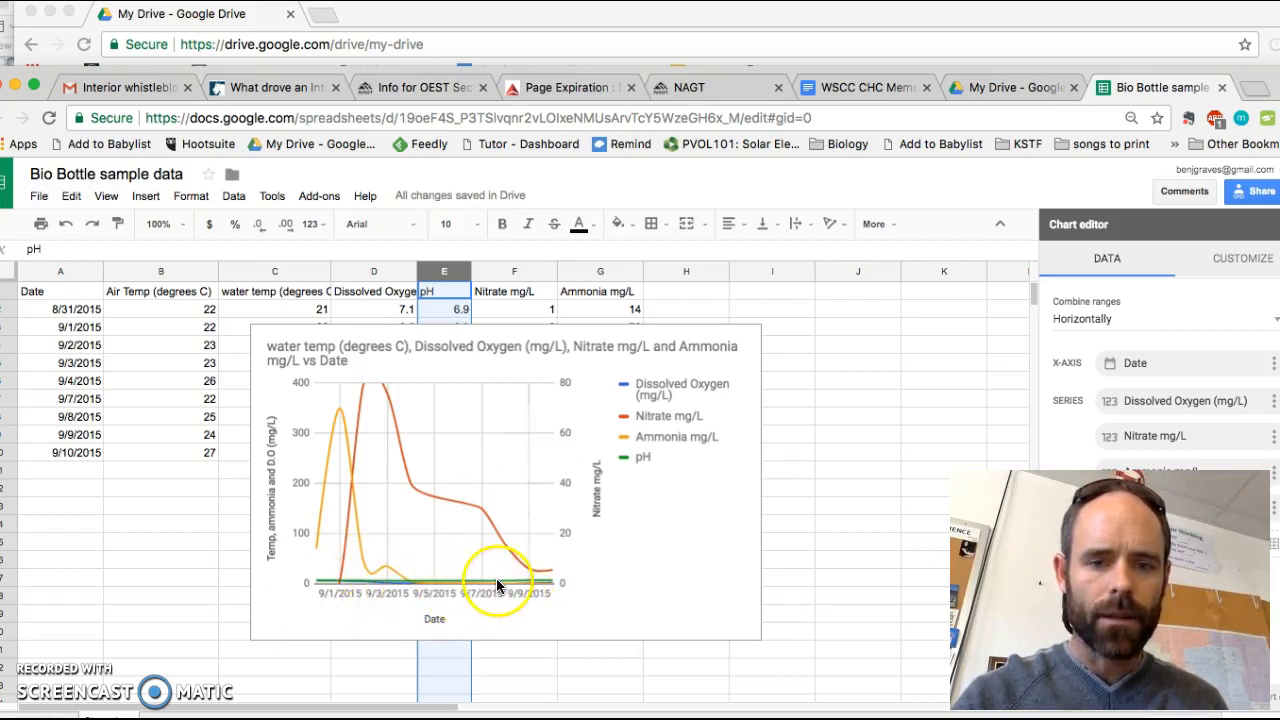
# - Assign the Ammonia mg/L series to the left axis in the chart's series settings
pyautogui.click(566, 447)
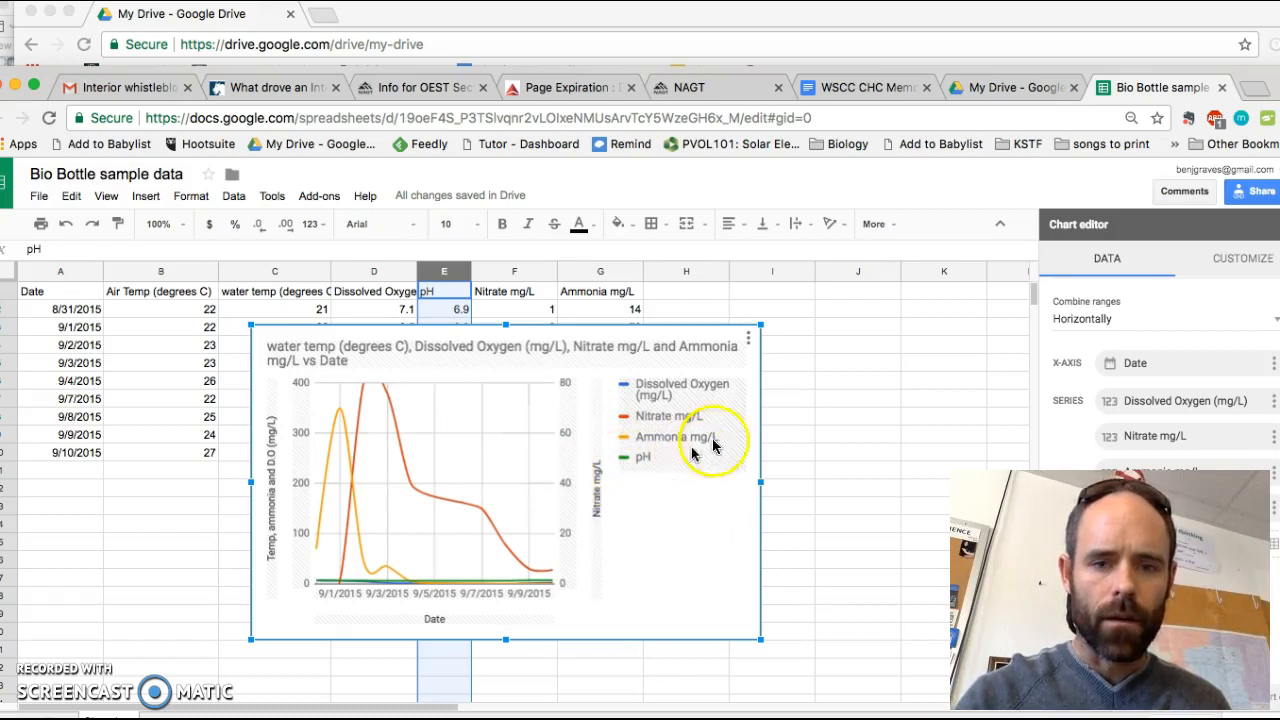
pyautogui.click(1215, 256)
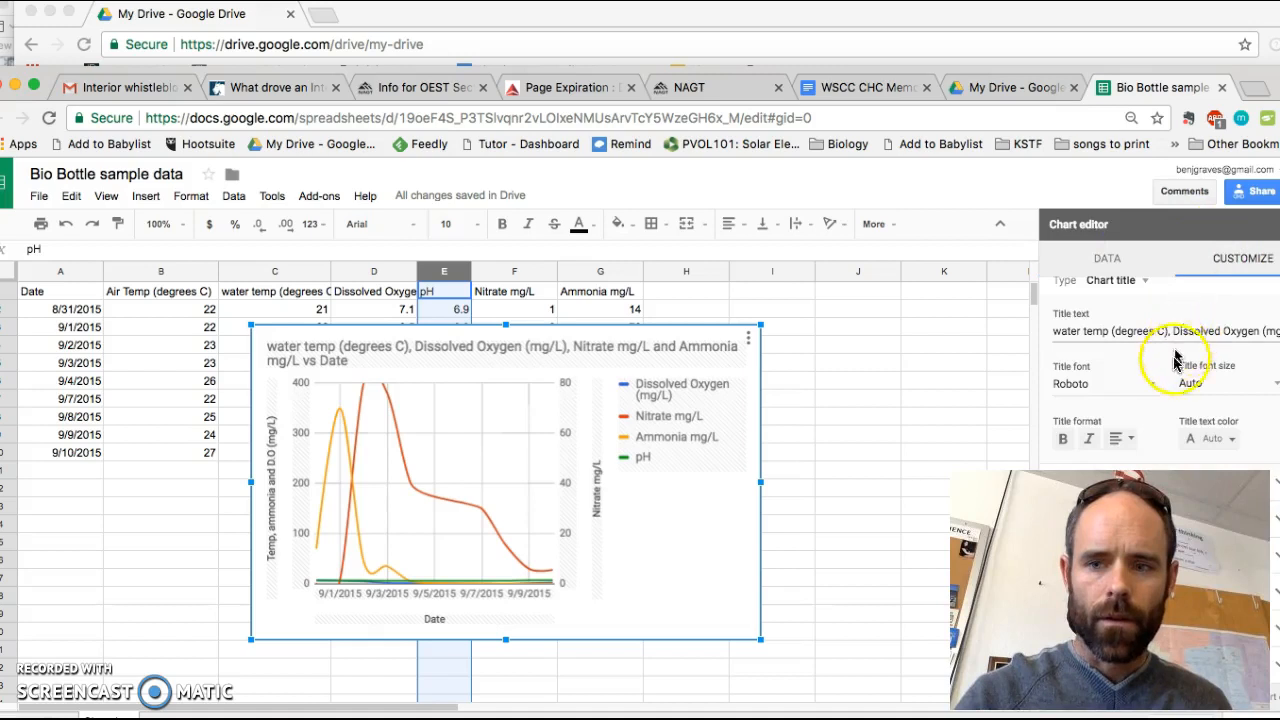
pyautogui.scroll(2, 1160, 313)
pyautogui.scroll(-2, 1160, 313)
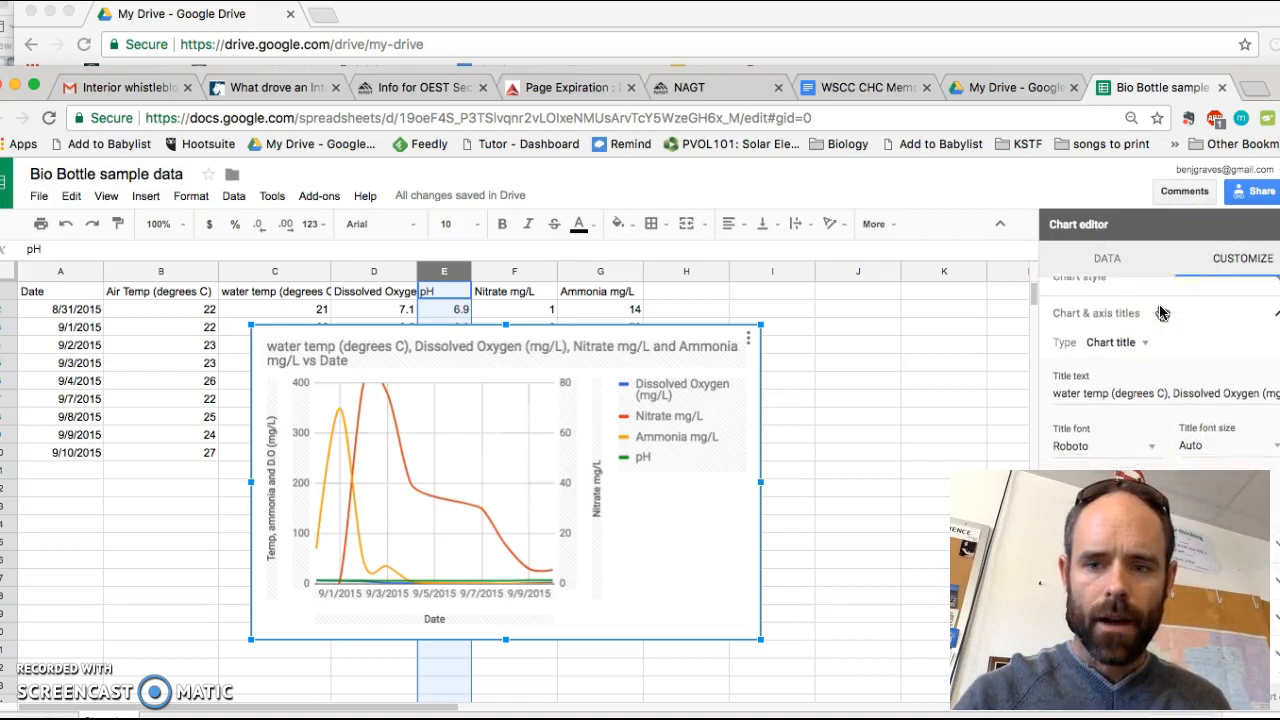
pyautogui.click(1097, 465)
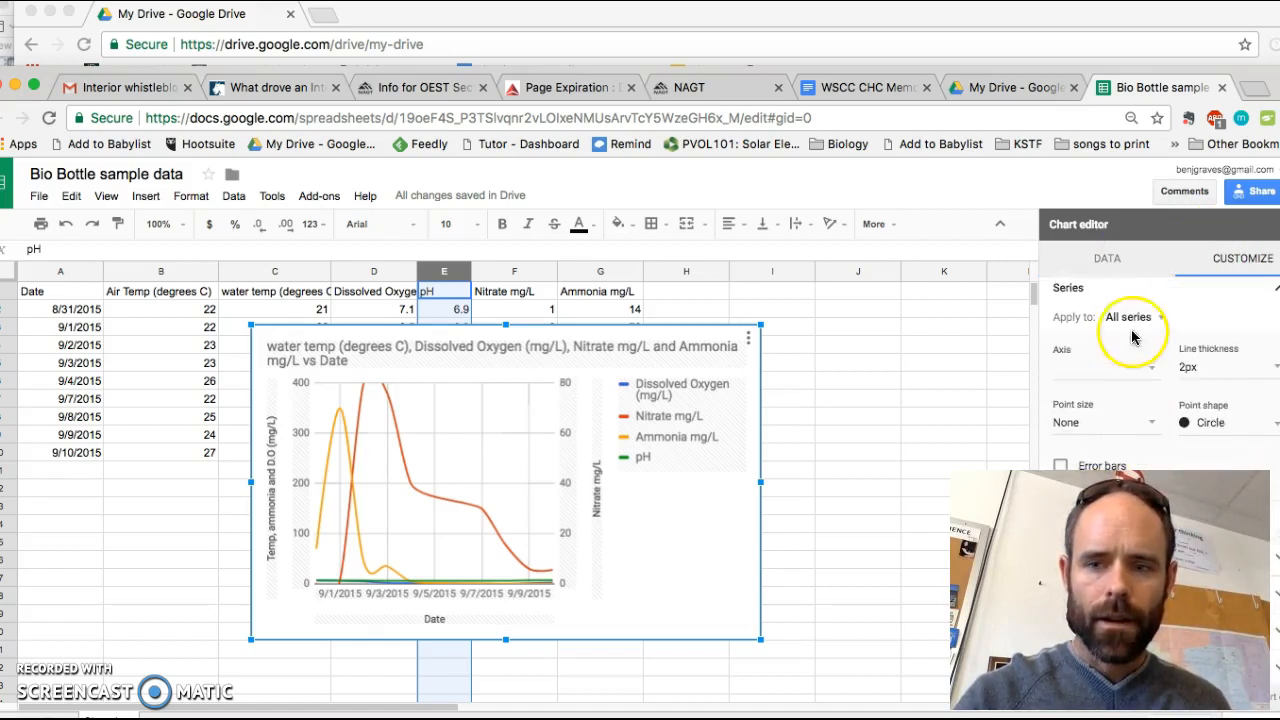
pyautogui.click(1145, 317)
pyautogui.click(1146, 412)
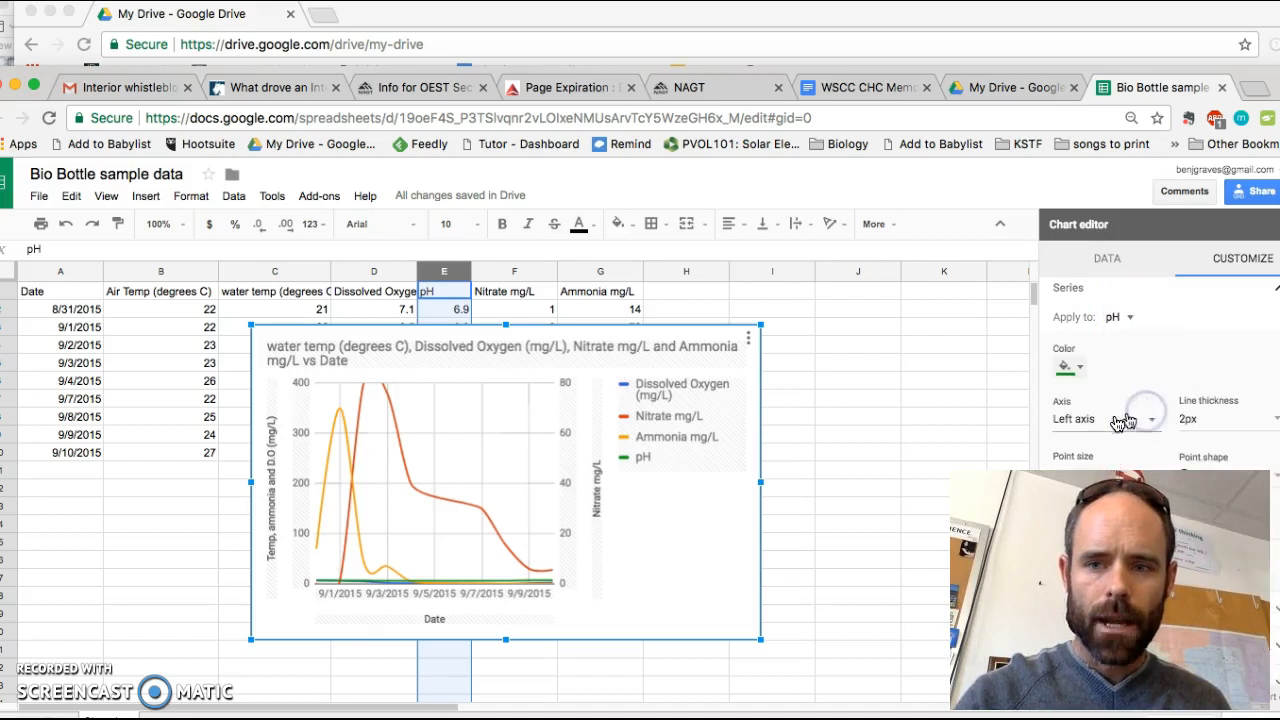
pyautogui.click(1128, 317)
pyautogui.click(1135, 293)
pyautogui.click(1090, 420)
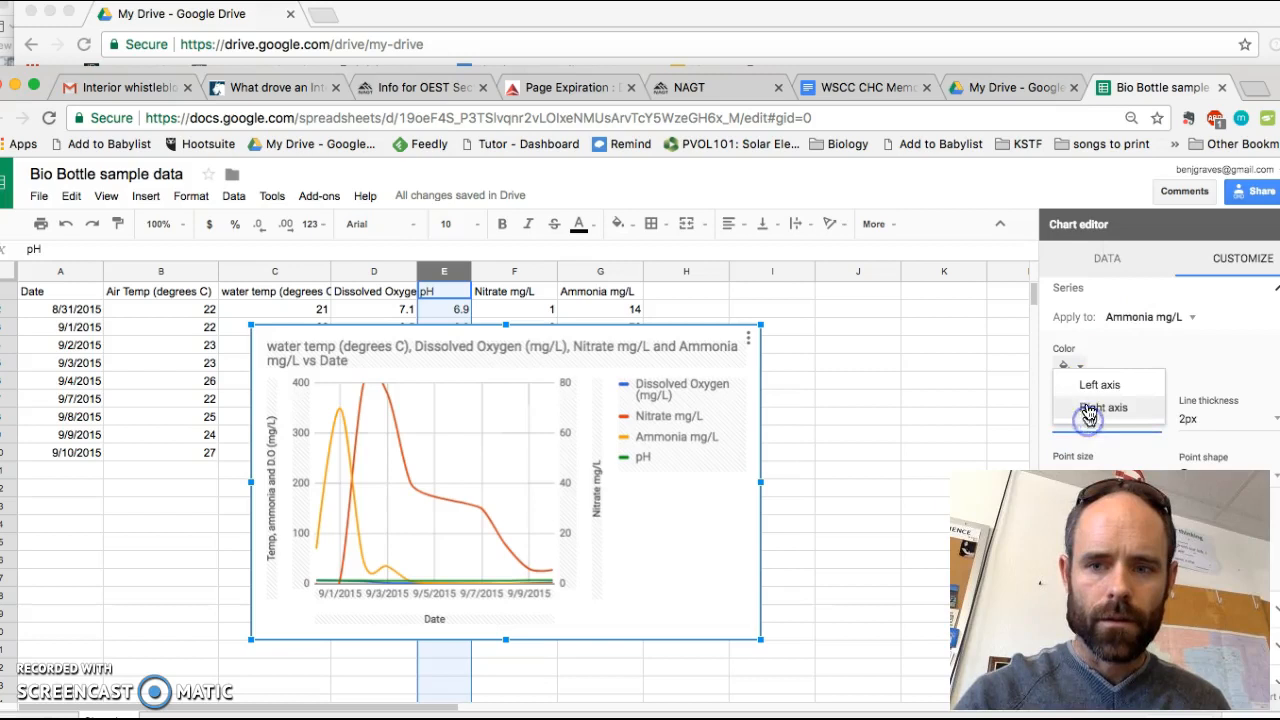
pyautogui.click(1090, 393)
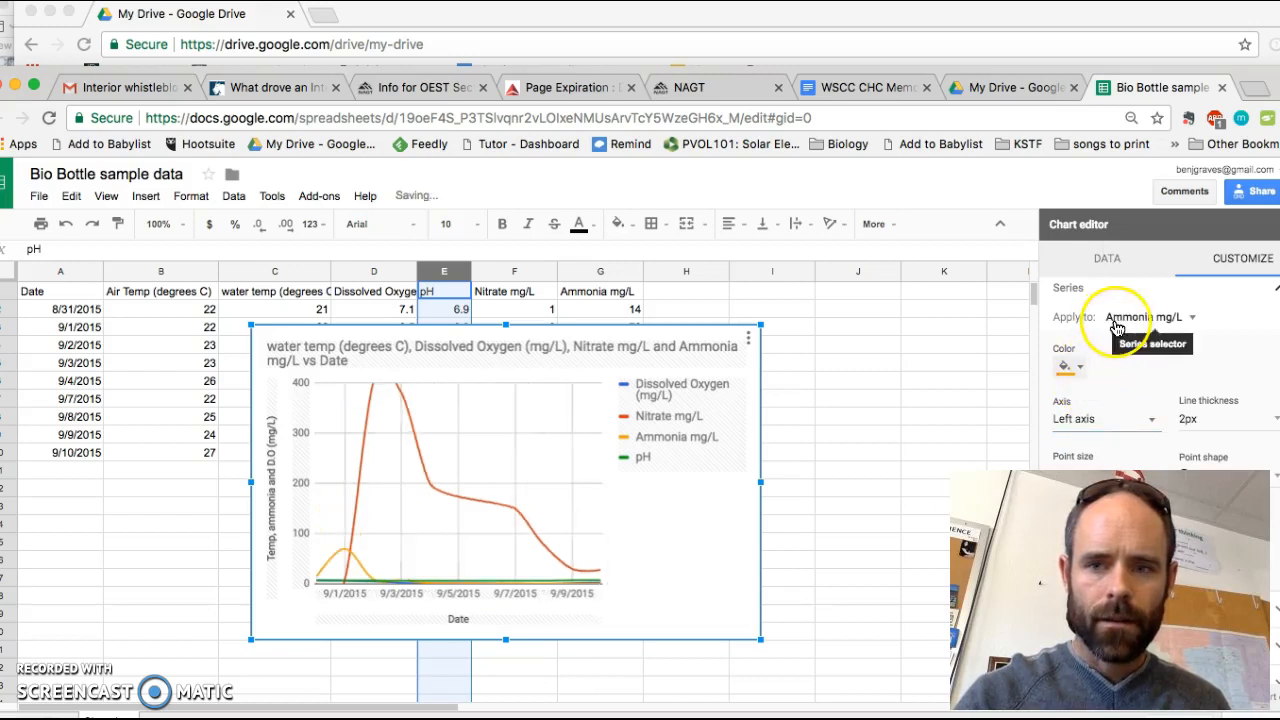
# - Assign the Nitrate mg/L series to the right axis in the chart's series settings and close the chart editor
pyautogui.click(1150, 318)
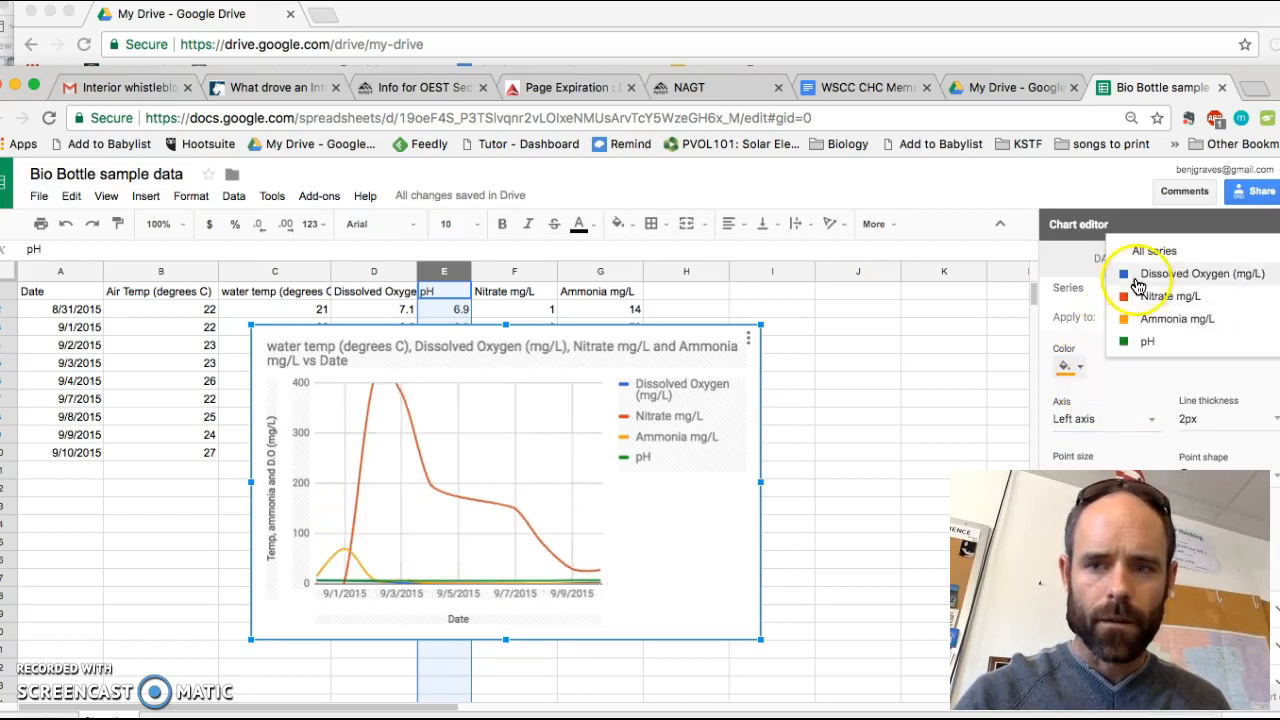
pyautogui.click(1138, 287)
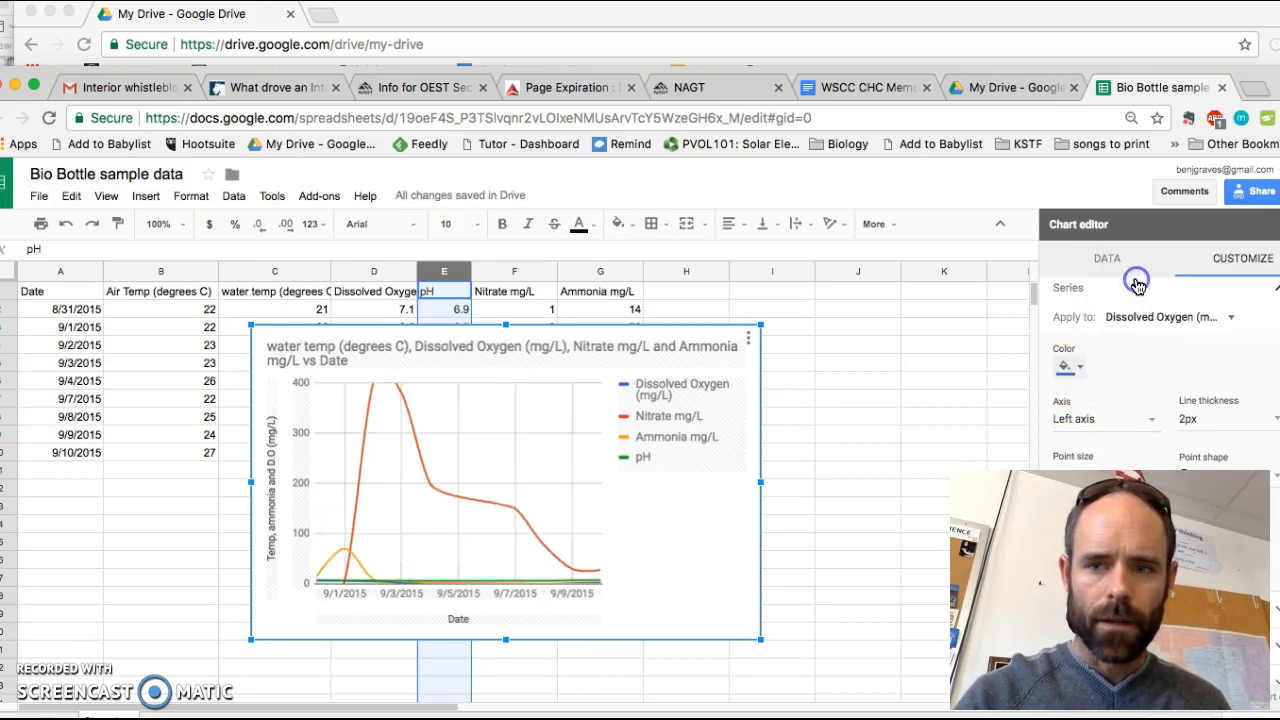
pyautogui.click(1127, 320)
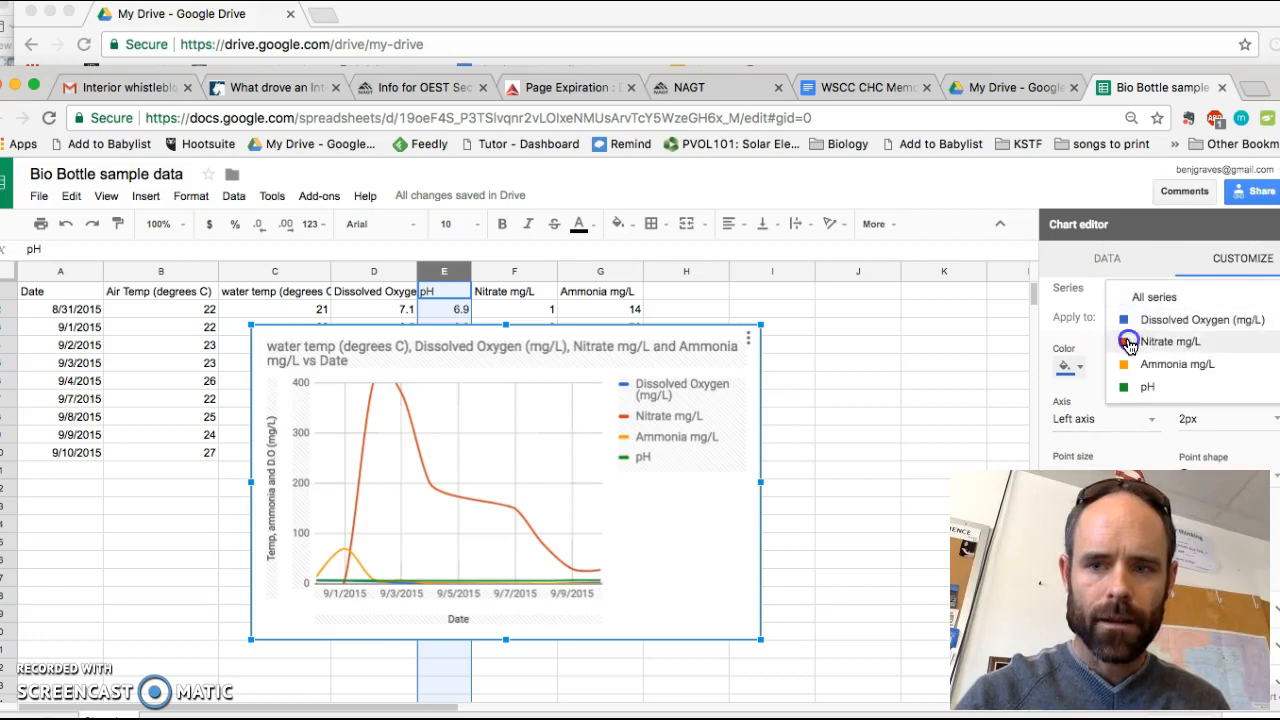
pyautogui.click(1145, 342)
pyautogui.click(1098, 420)
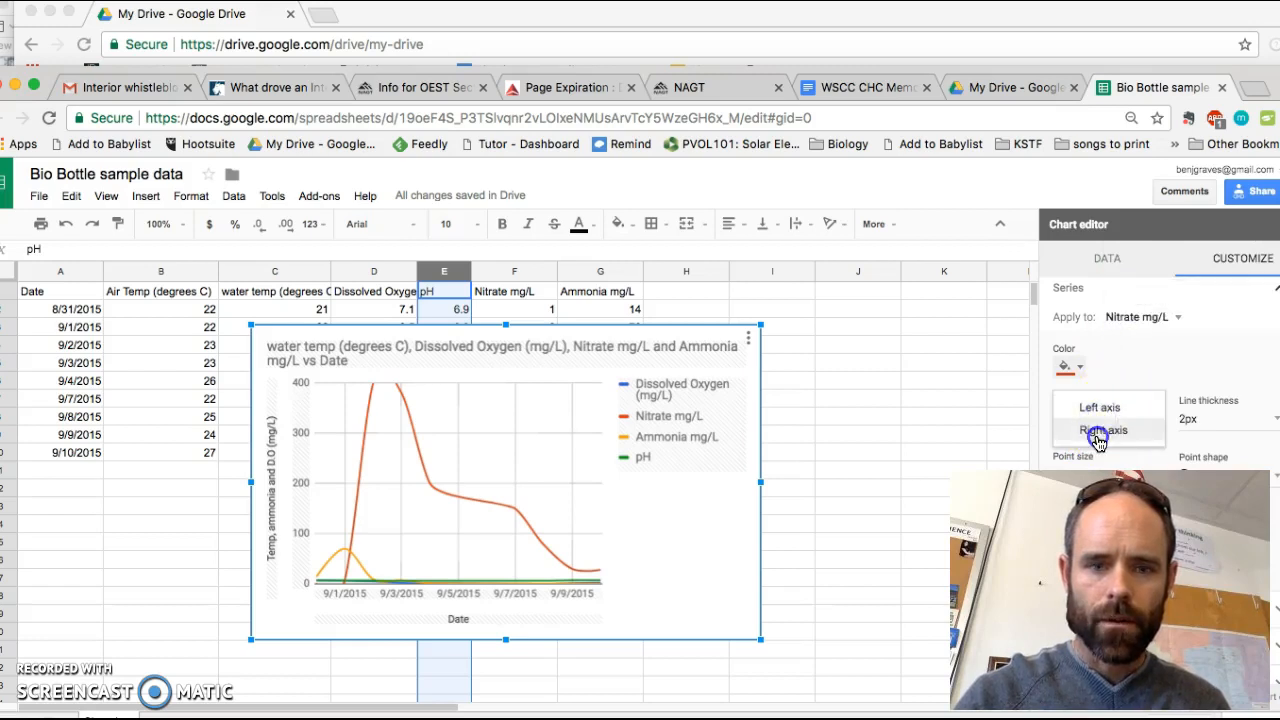
pyautogui.click(1100, 431)
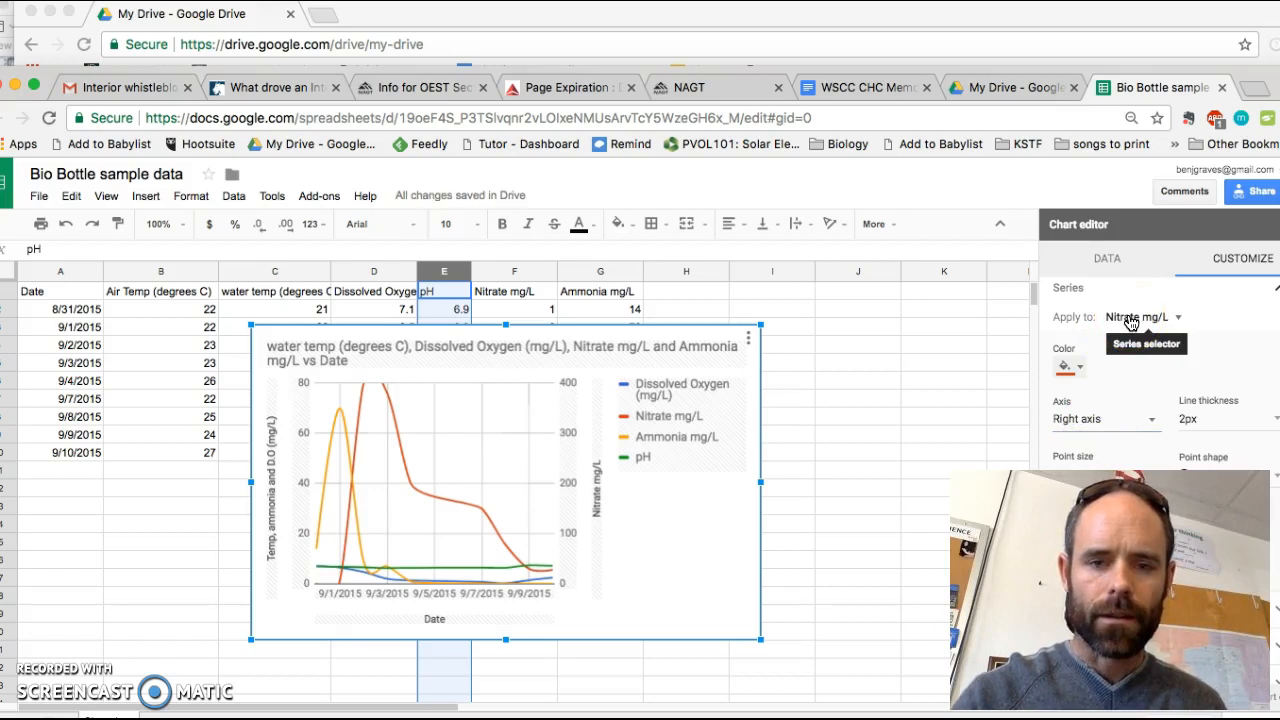
pyautogui.scroll(-2, 1087, 392)
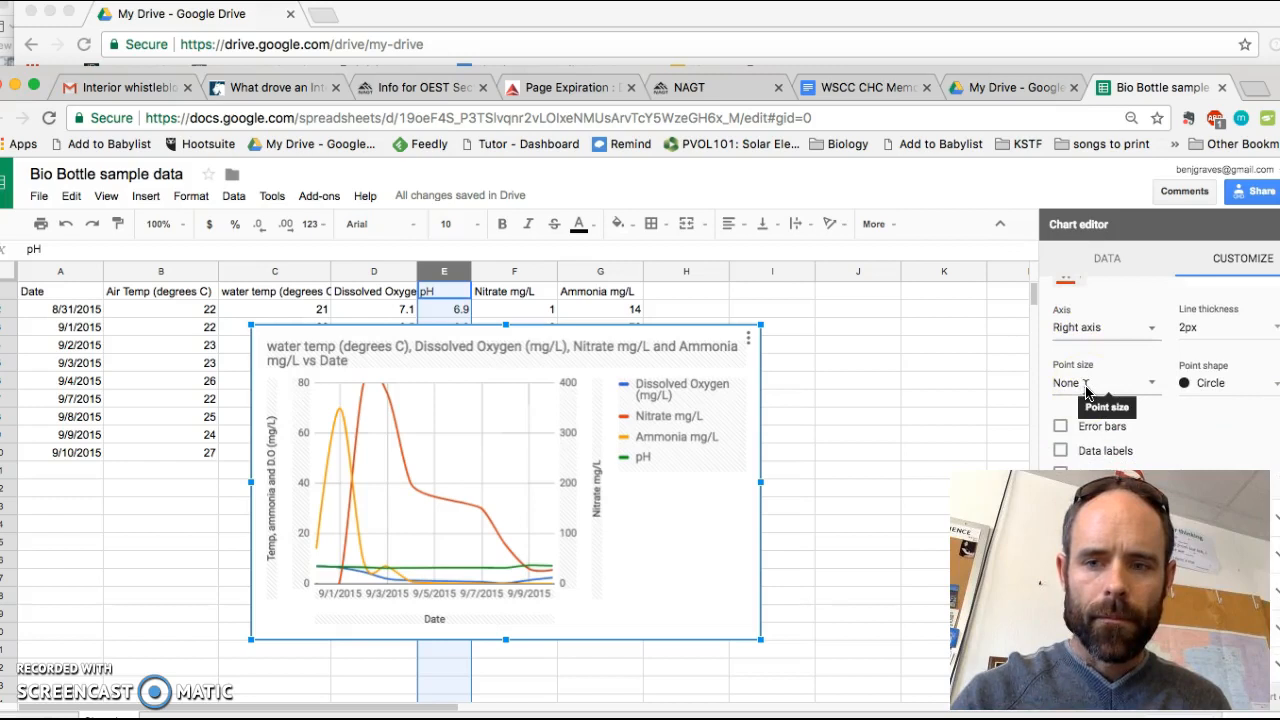
pyautogui.scroll(3, 1087, 392)
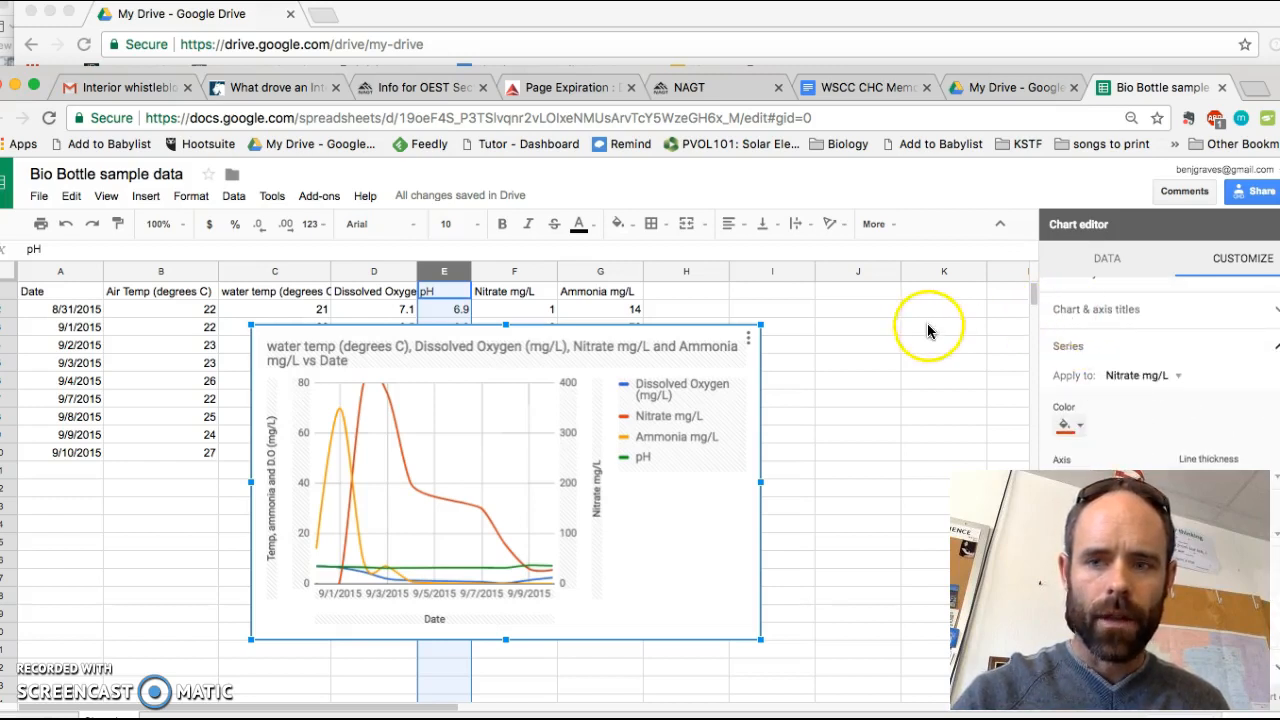
pyautogui.click(1279, 224)
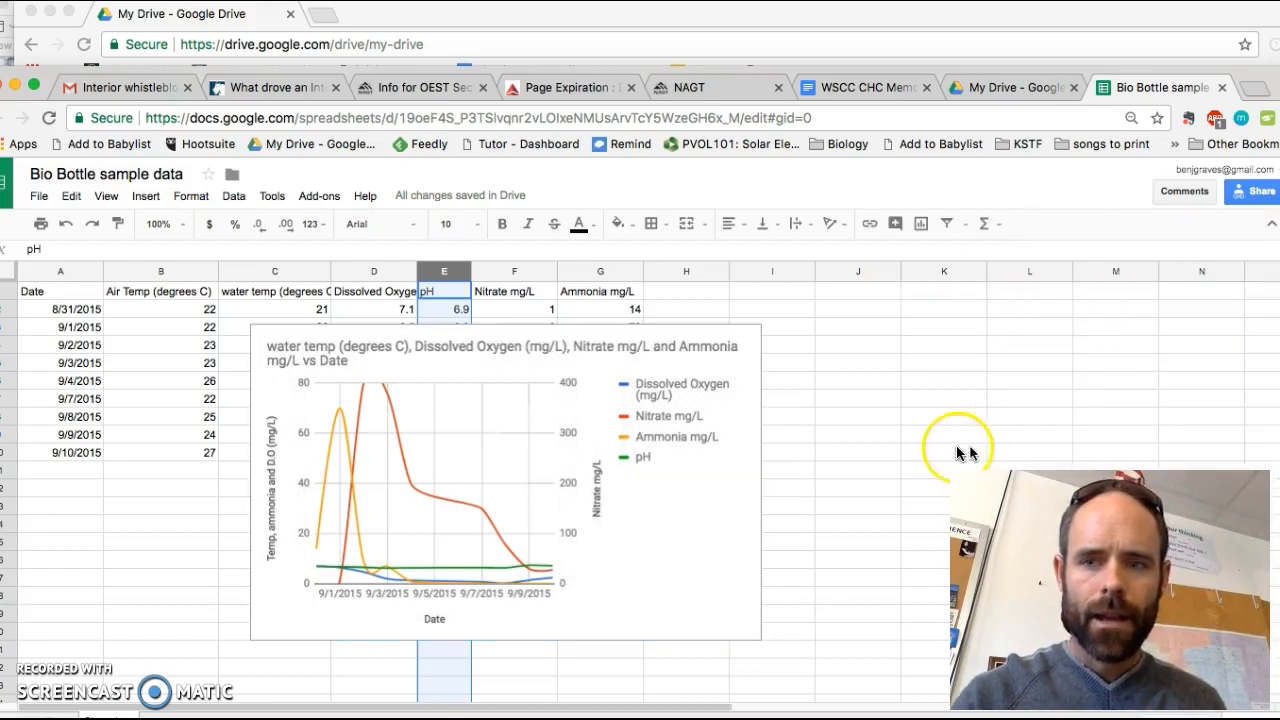
# - Reopen the water-quality line chart for editing to show its data setup
pyautogui.click(741, 410)
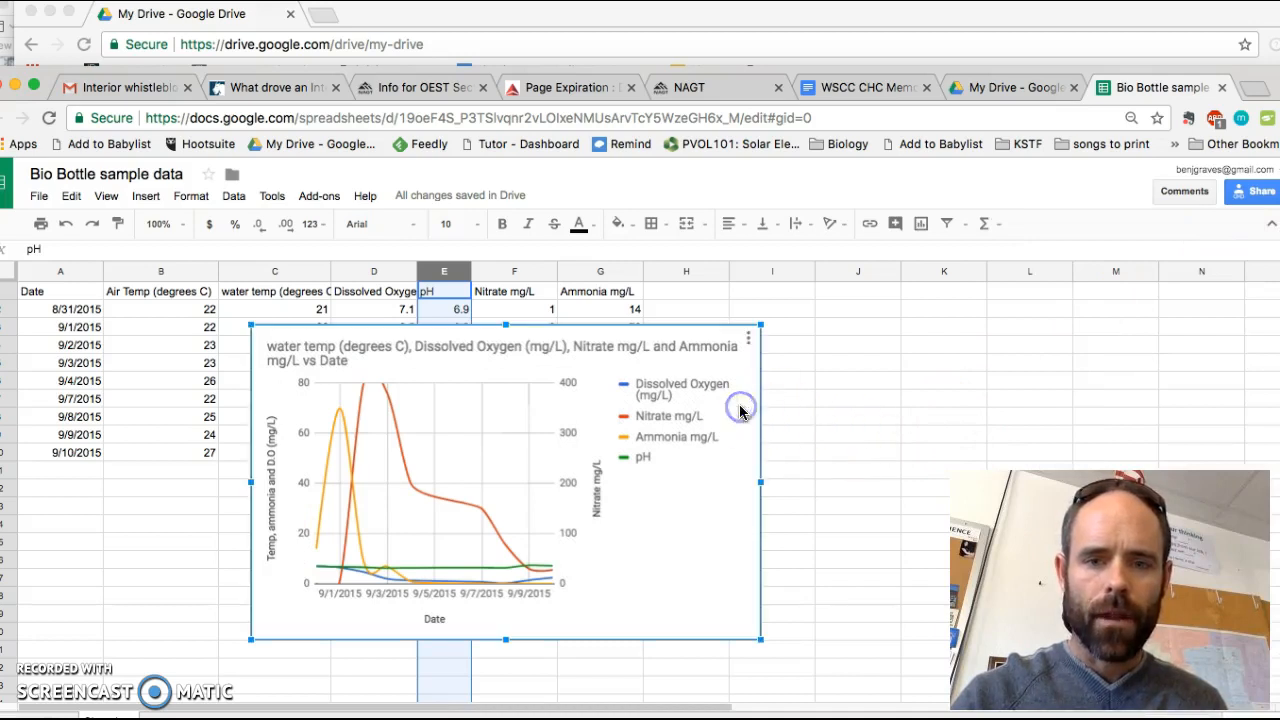
pyautogui.click(748, 339)
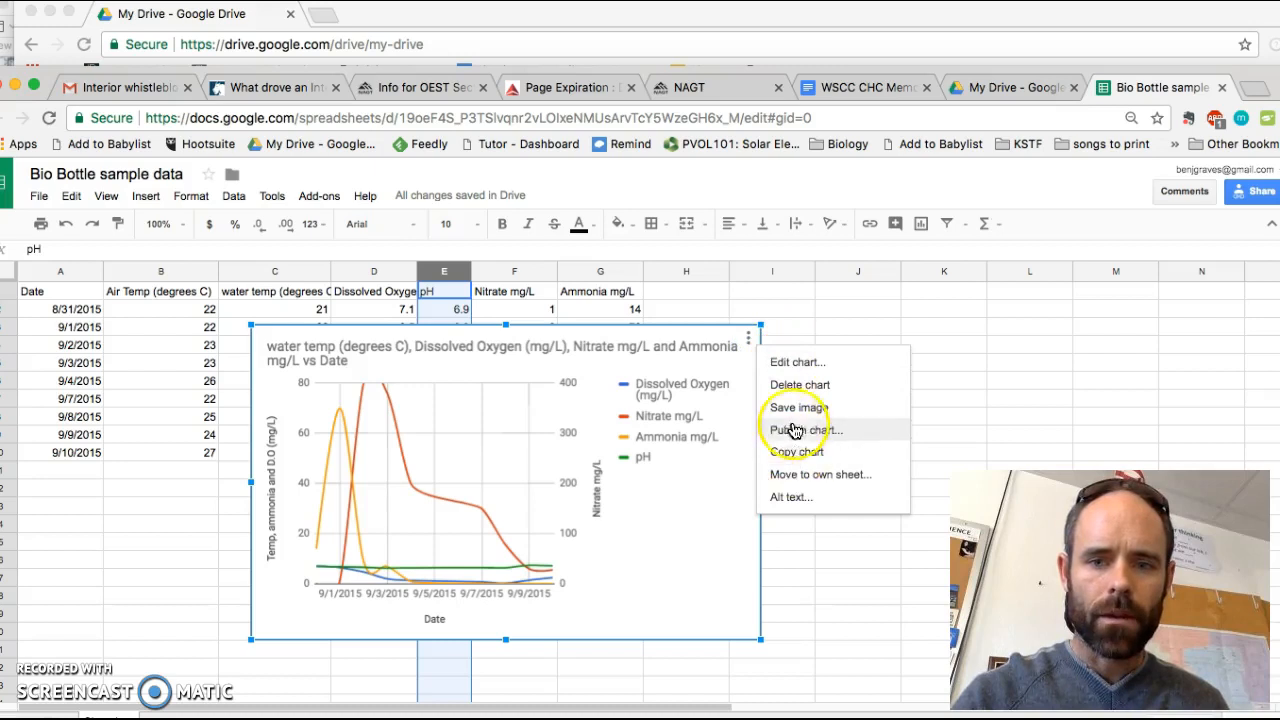
pyautogui.click(788, 365)
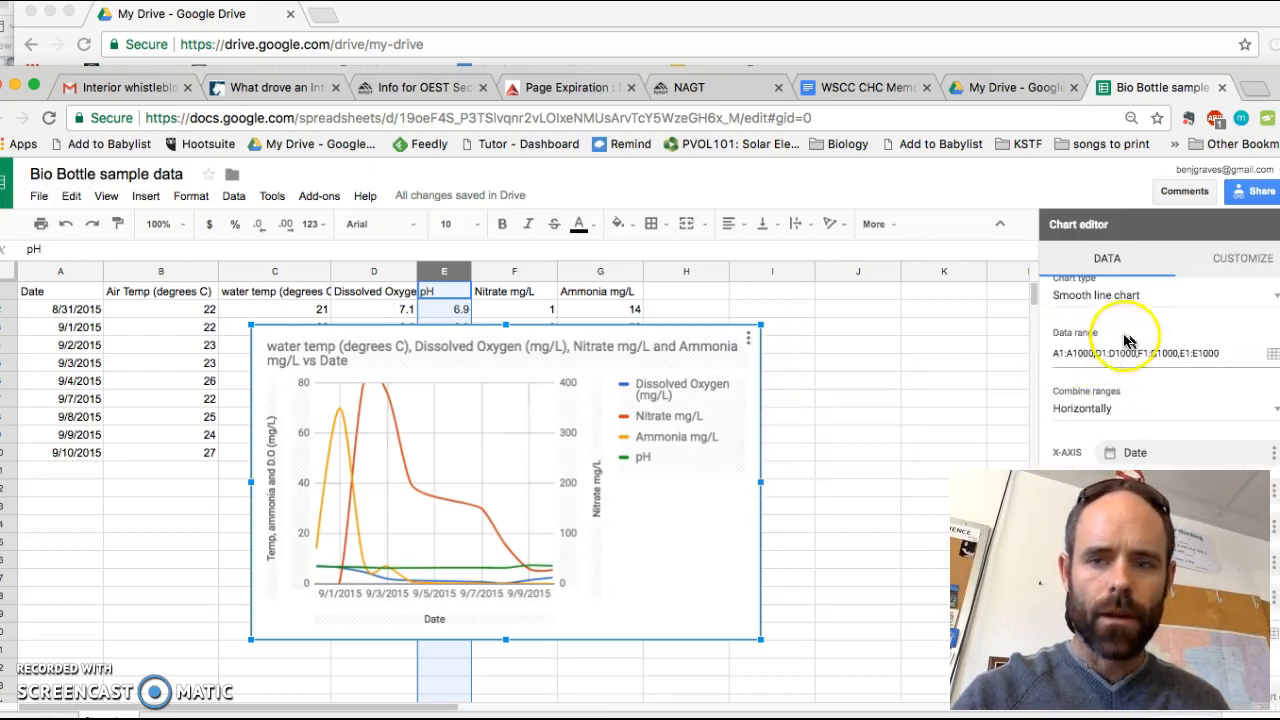
# - Copy the water-quality line chart and close the chart editor
pyautogui.click(745, 339)
pyautogui.click(766, 451)
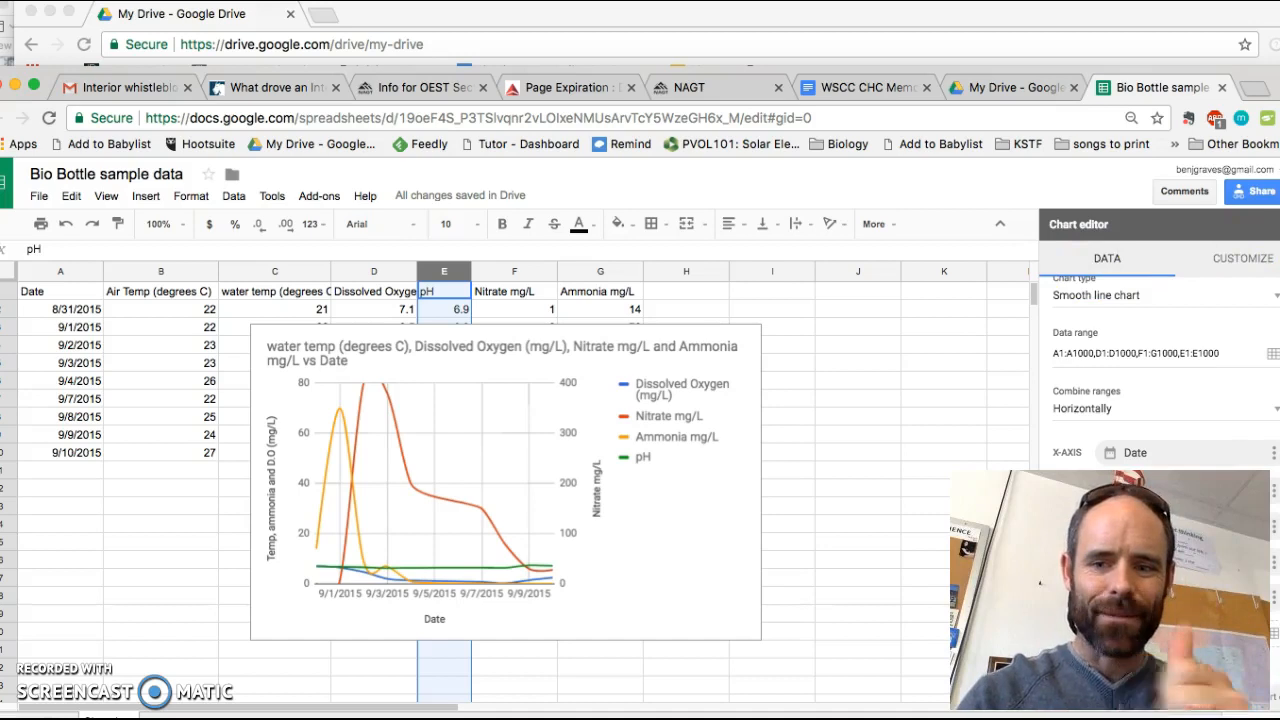
pyautogui.click(1279, 224)
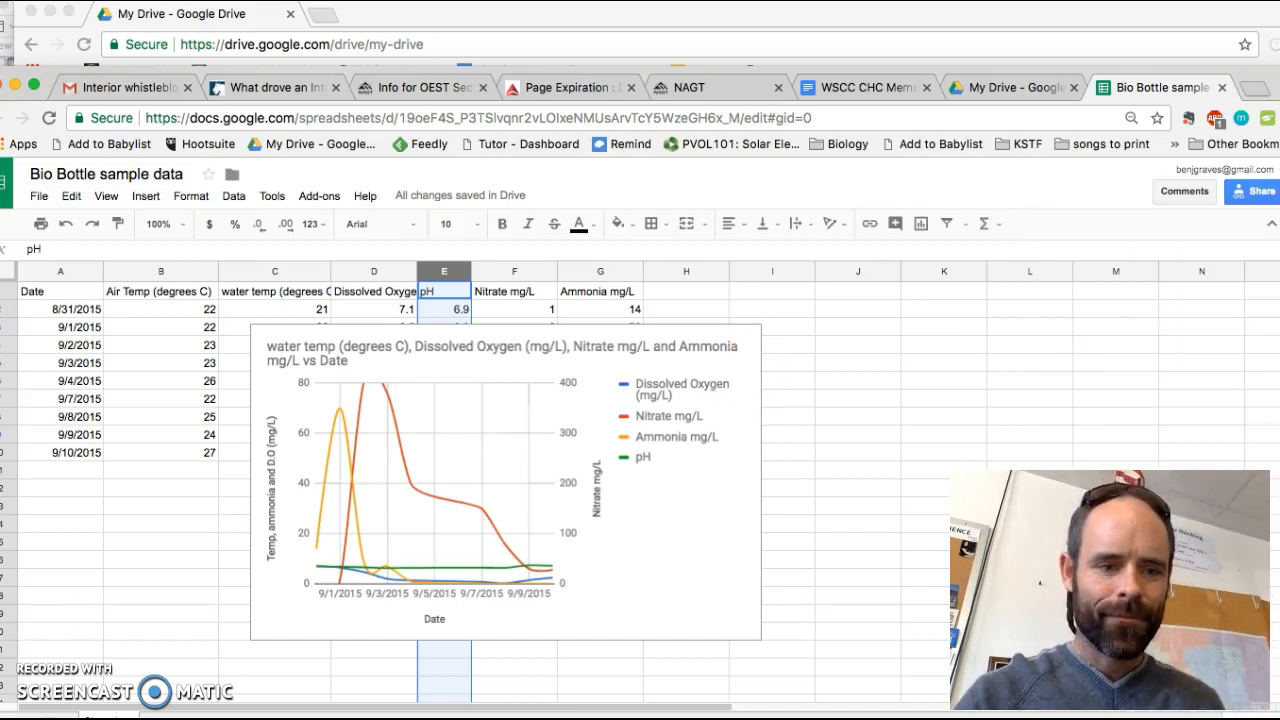